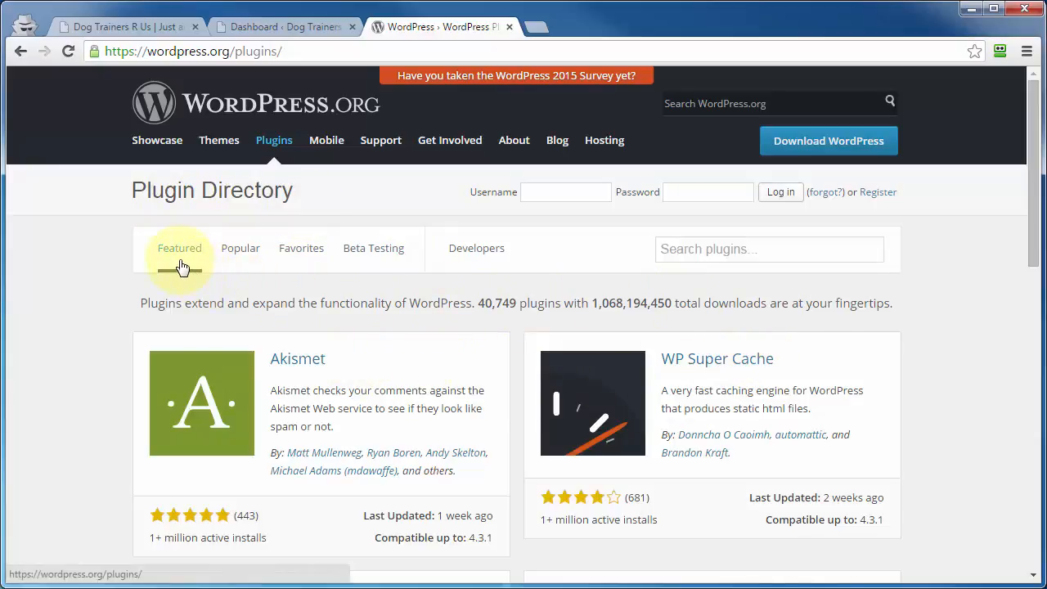
- Look through the featured, popular and favorites plugin listings in the WordPress.org Plugin Directory
scroll(182, 268, "down", 2)
scroll(182, 268, "down", 2)
scroll(180, 265, "up", 4)
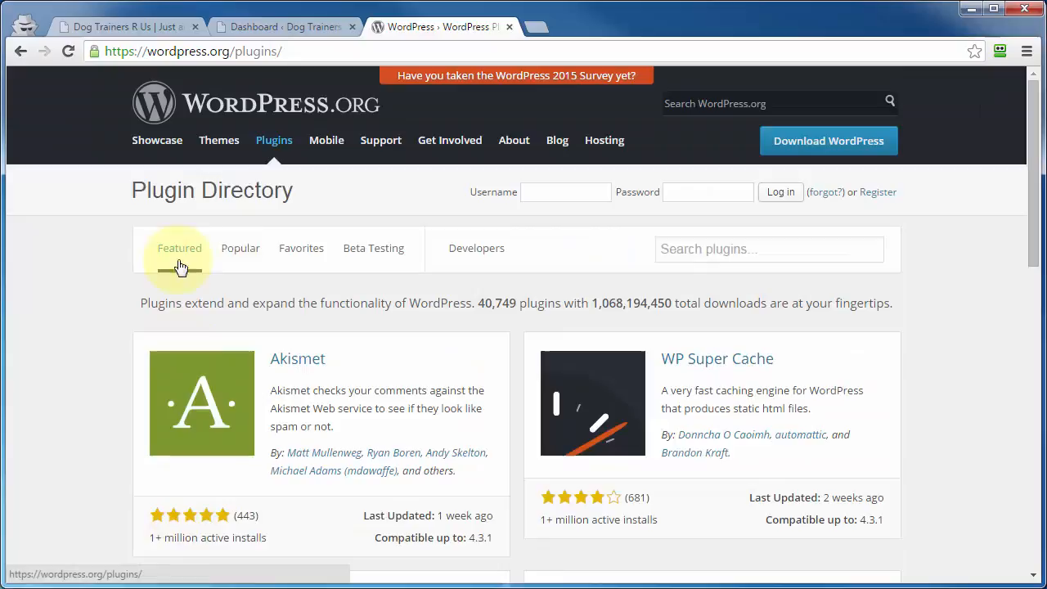
left_click(237, 258)
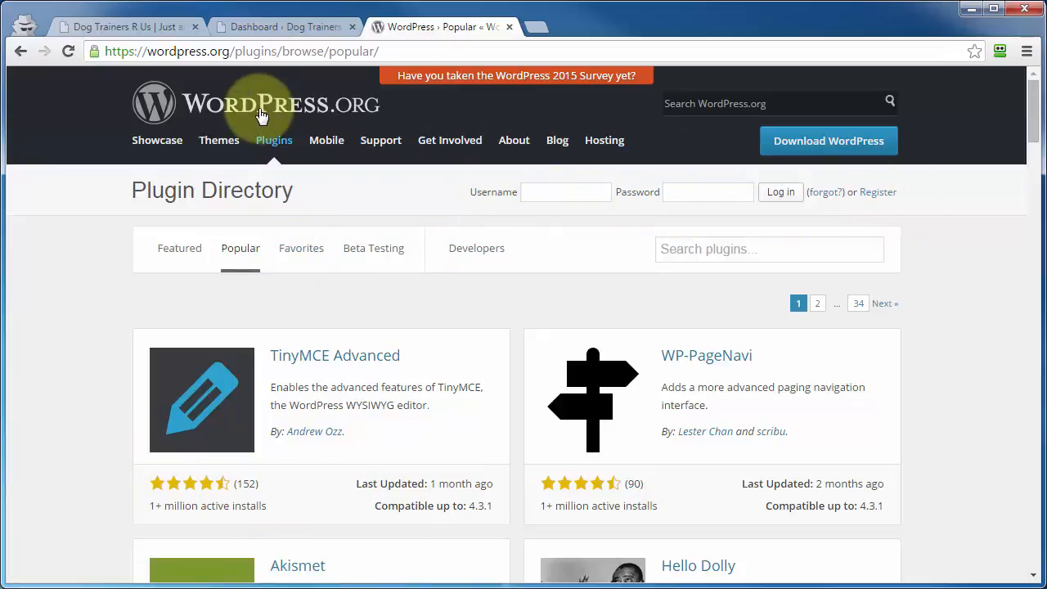
left_click(300, 260)
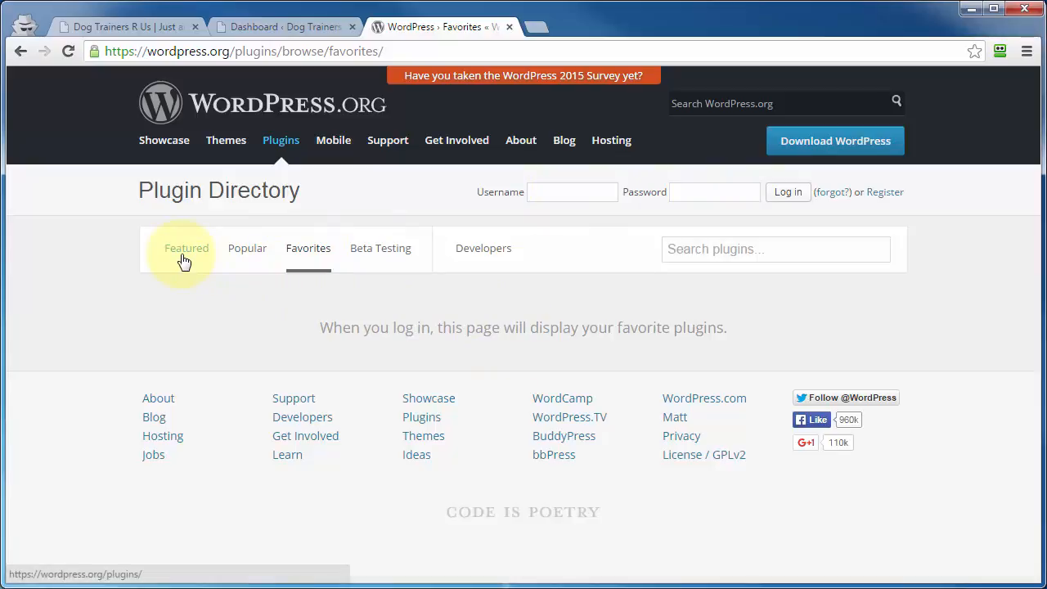
- Open the Akismet plugin's page from the popular plugins listing and review its description, compatibility details and ratings
left_click(229, 255)
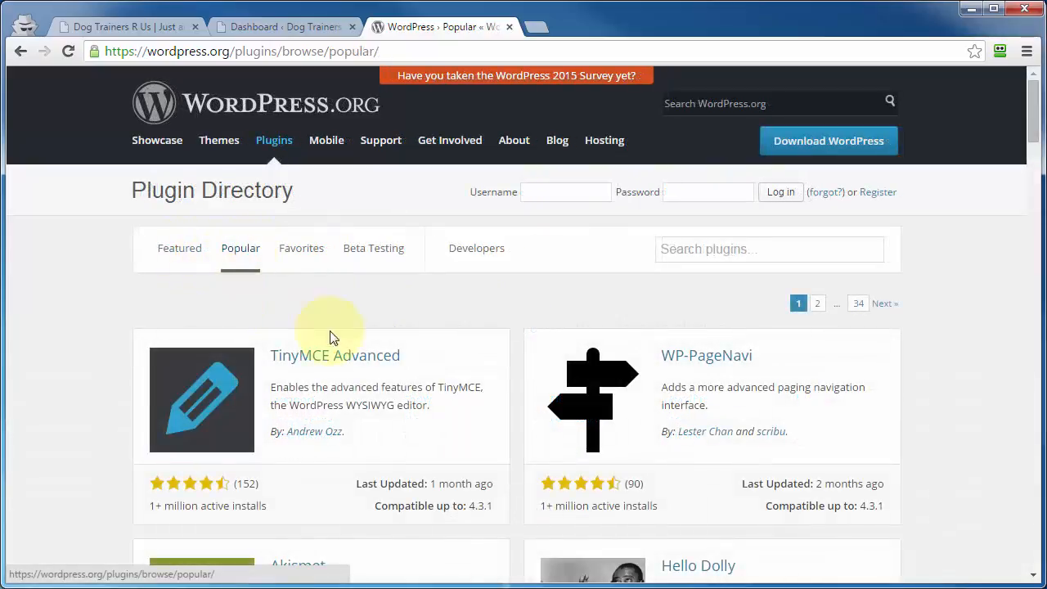
scroll(344, 337, "down", 1)
scroll(347, 338, "down", 1)
scroll(345, 338, "down", 1)
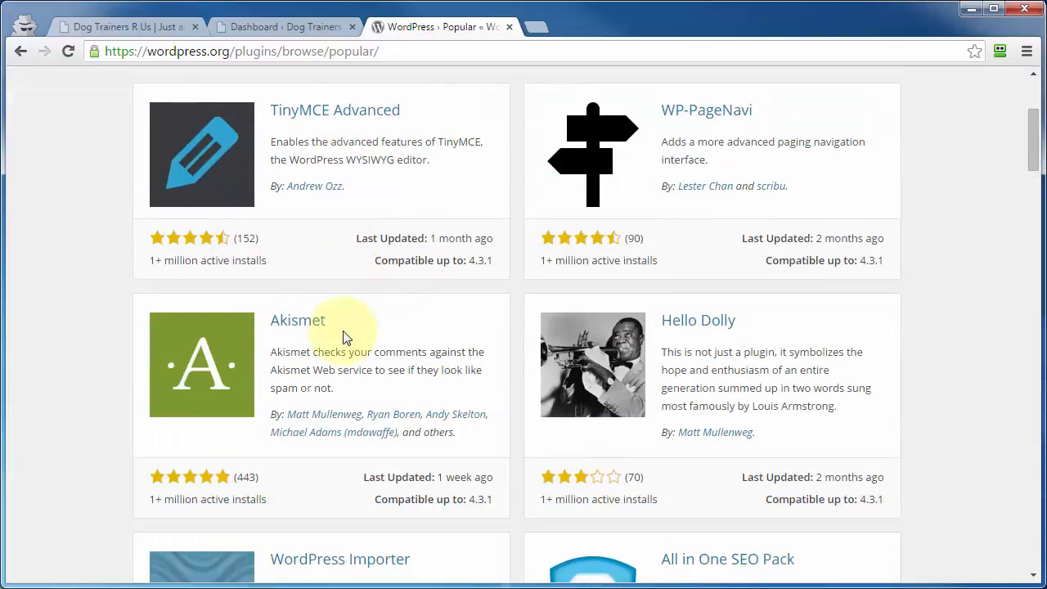
left_click(300, 323)
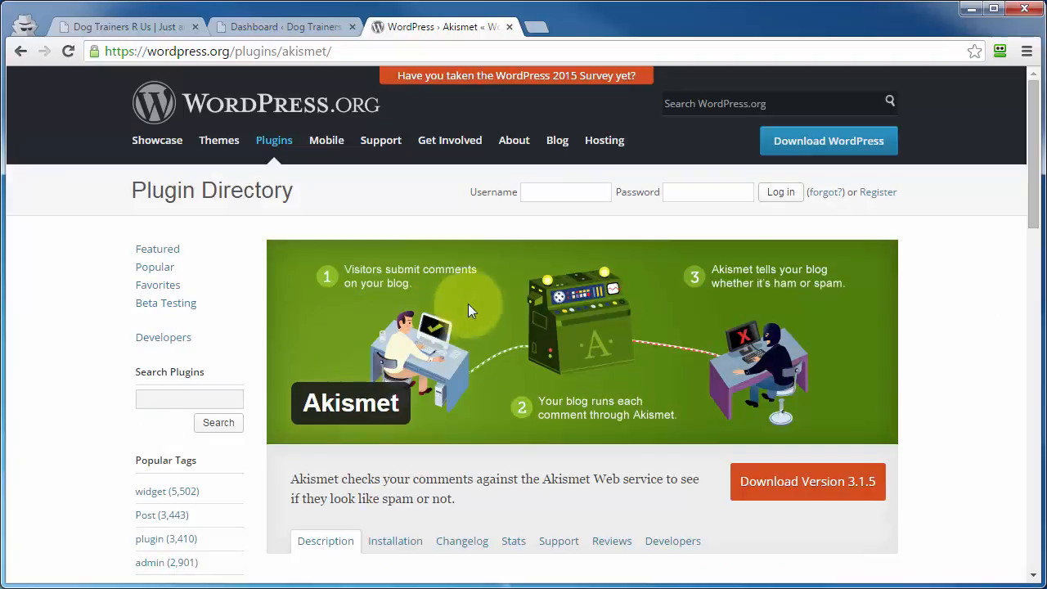
scroll(483, 339, "down", 1)
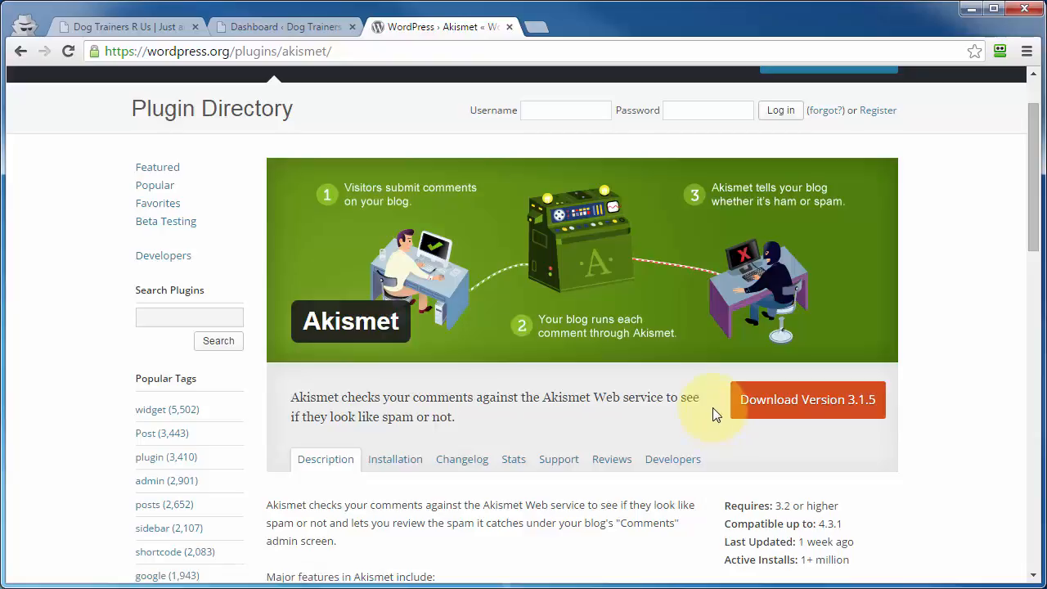
scroll(703, 416, "down", 1)
scroll(333, 421, "down", 2)
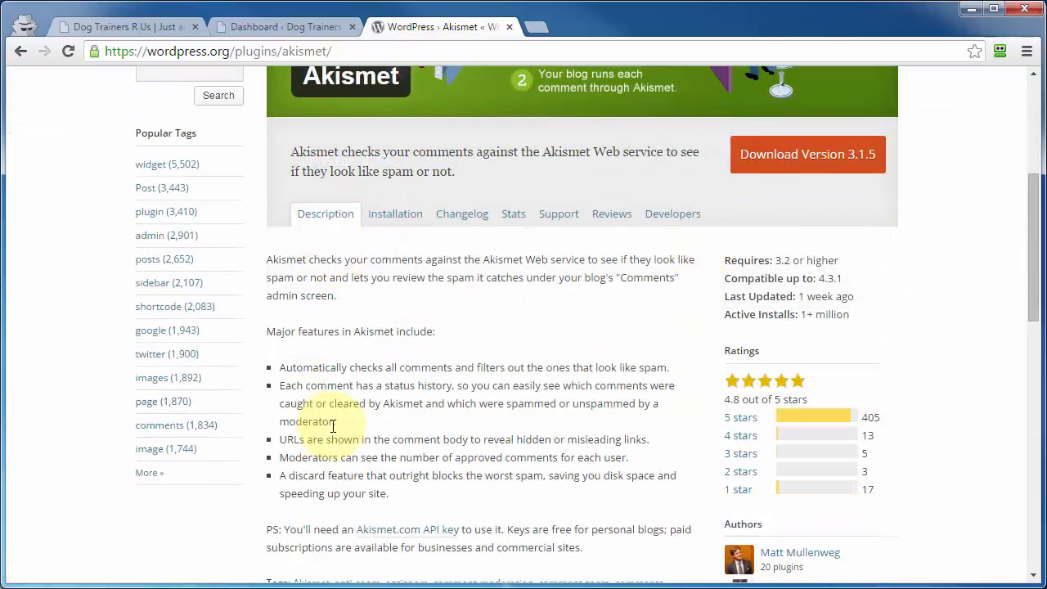
scroll(335, 427, "up", 1)
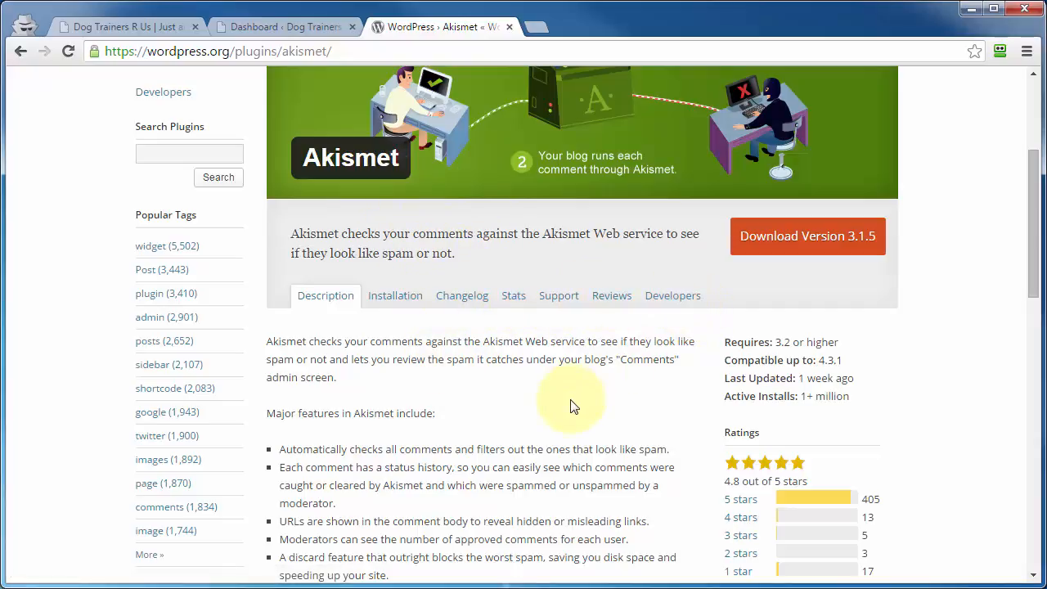
scroll(571, 401, "down", 1)
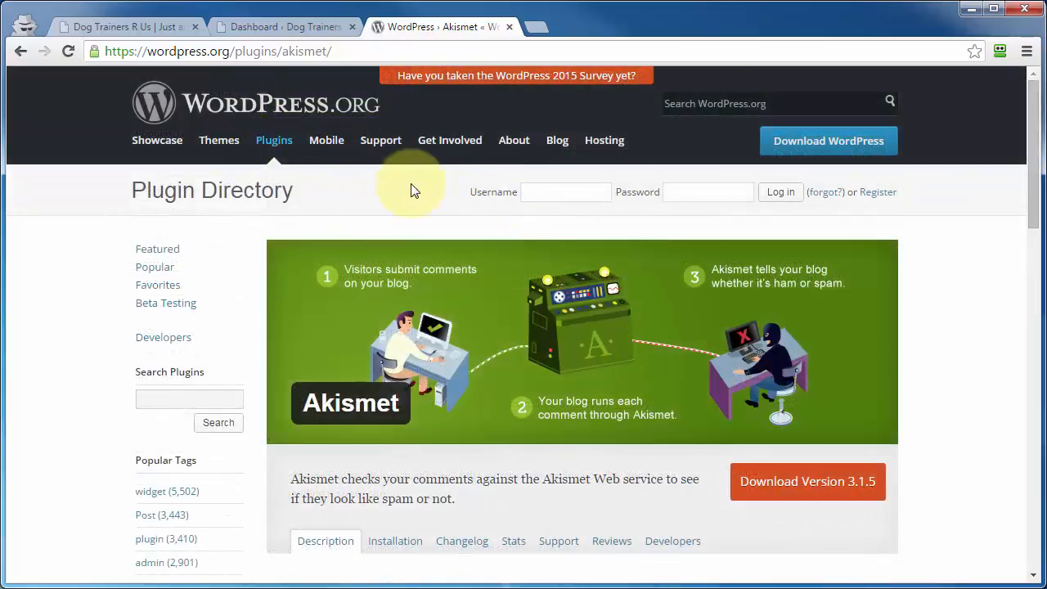
- Switch to the Dog Trainers R Us admin dashboard and view the site's installed plugins
left_click(269, 26)
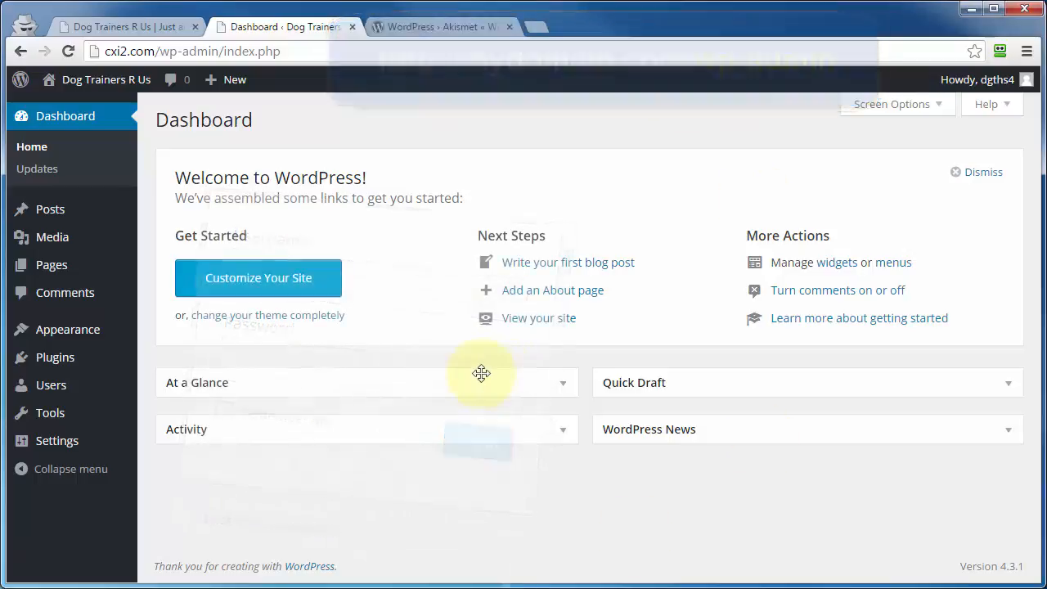
mouse_move(42, 356)
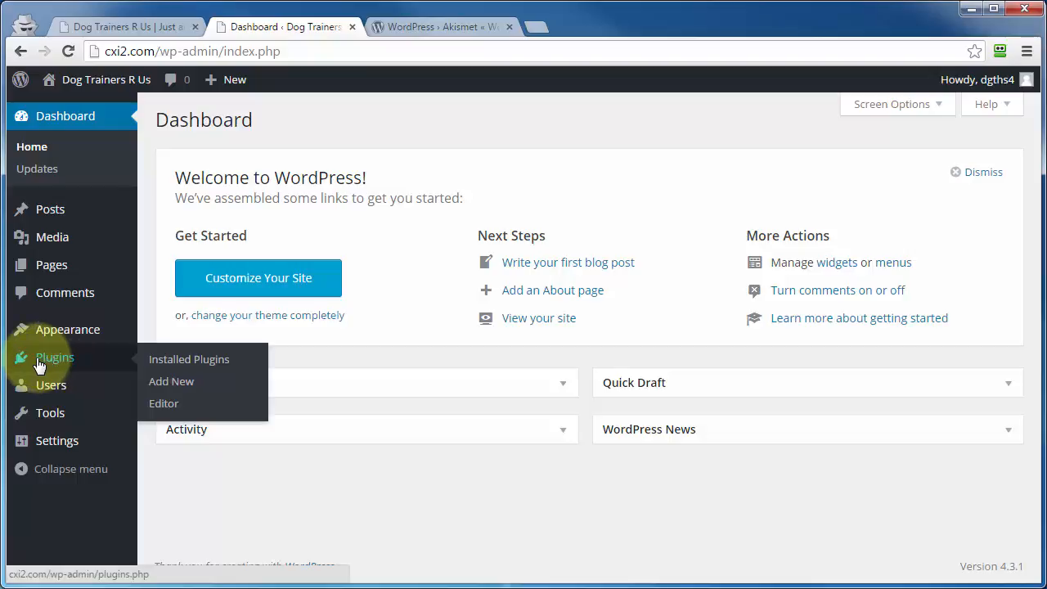
left_click(168, 363)
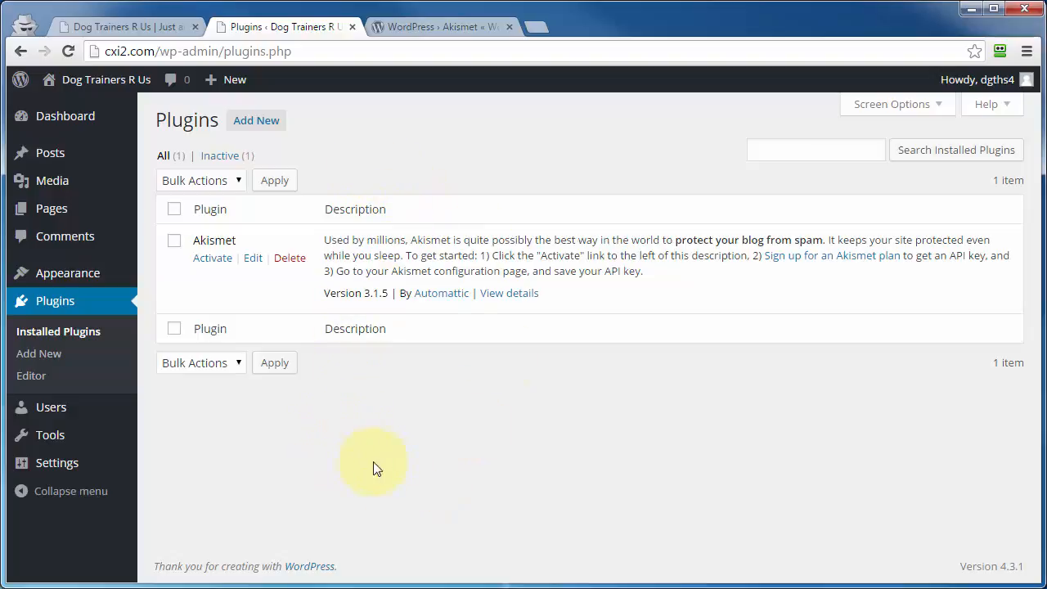
- Compare the site's page for adding plugins with the WordPress.org Plugin Directory, including its favorites section
left_click(247, 124)
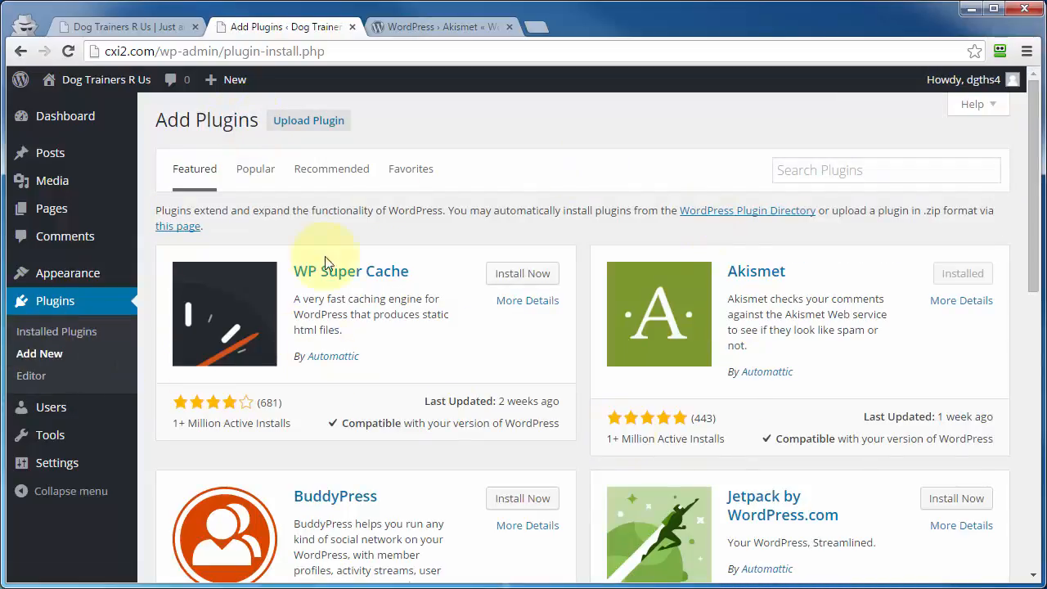
left_click(420, 26)
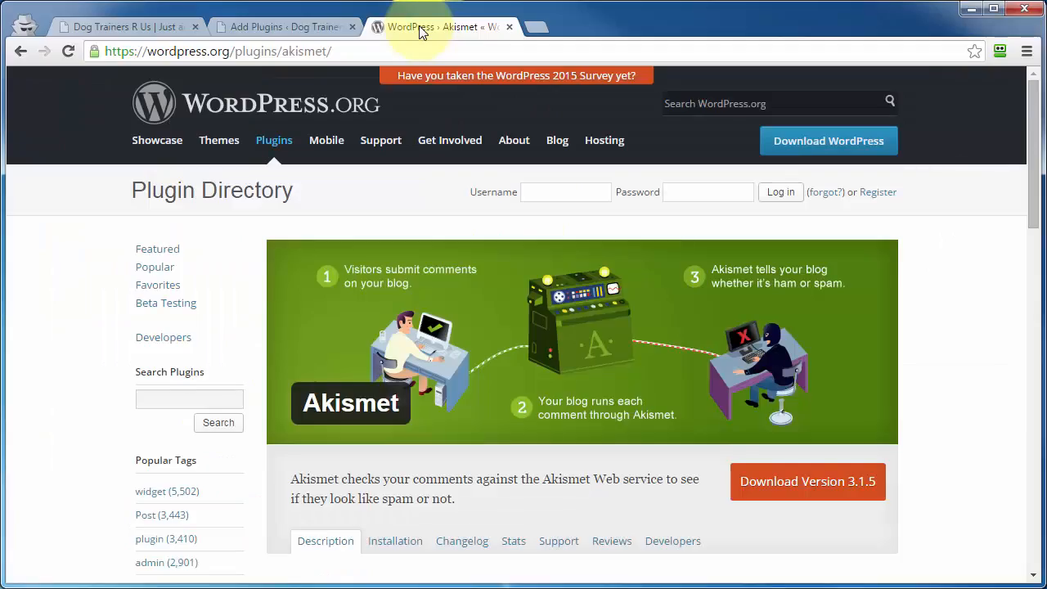
left_click(271, 139)
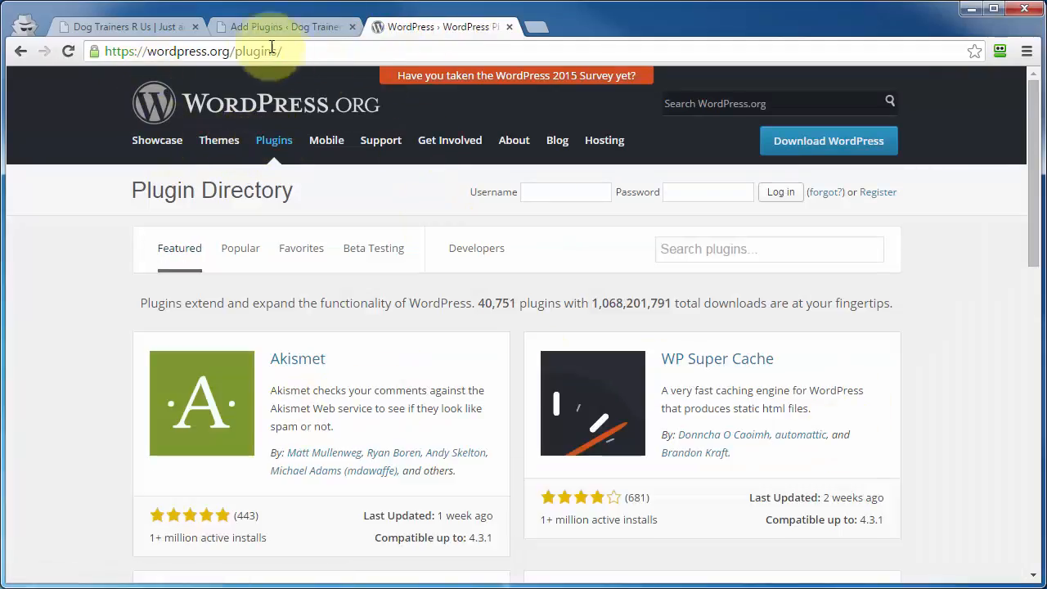
left_click(249, 27)
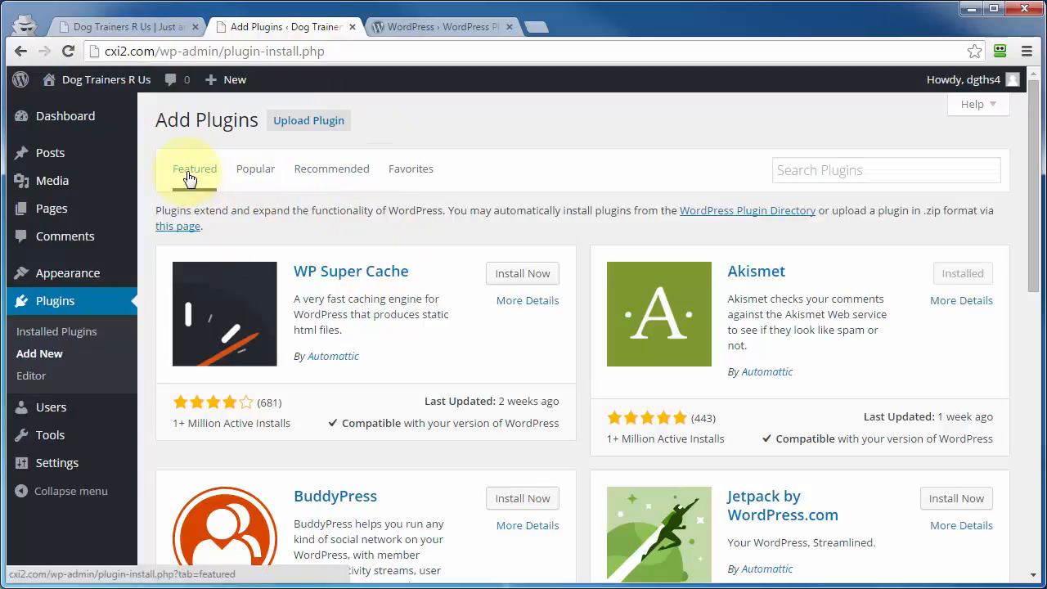
left_click(404, 176)
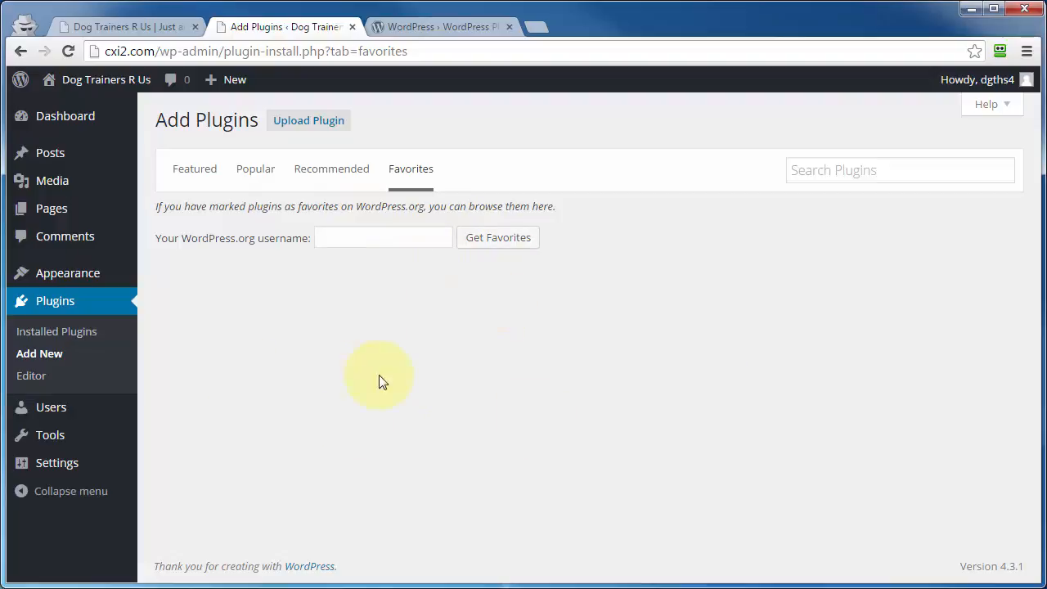
- View the Akismet plugin's details from the featured listing on the site's Add Plugins page, and close them
left_click(189, 174)
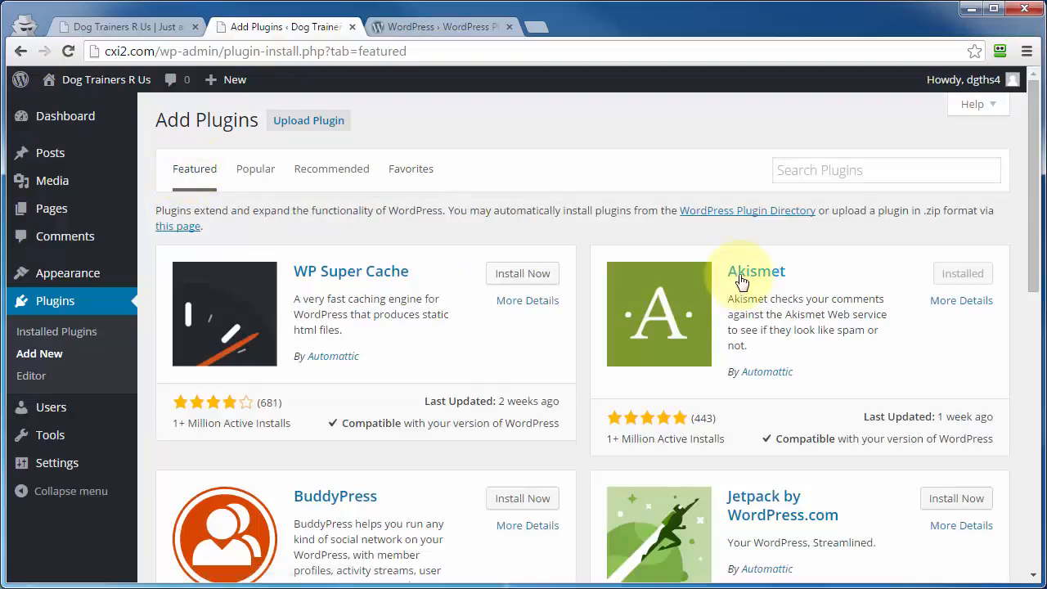
left_click(750, 275)
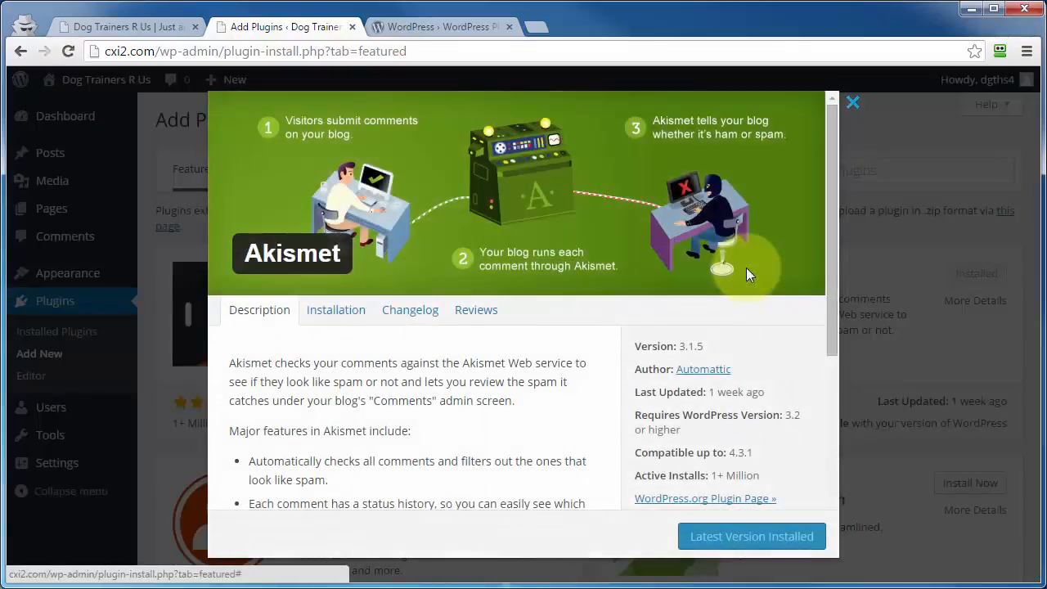
scroll(579, 393, "down", 4)
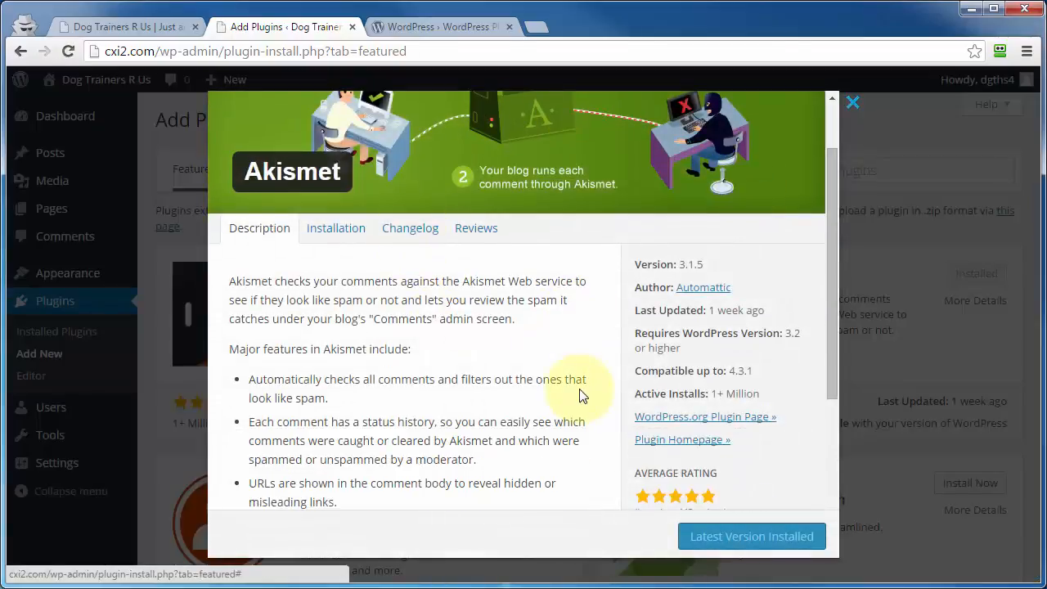
scroll(577, 394, "up", 5)
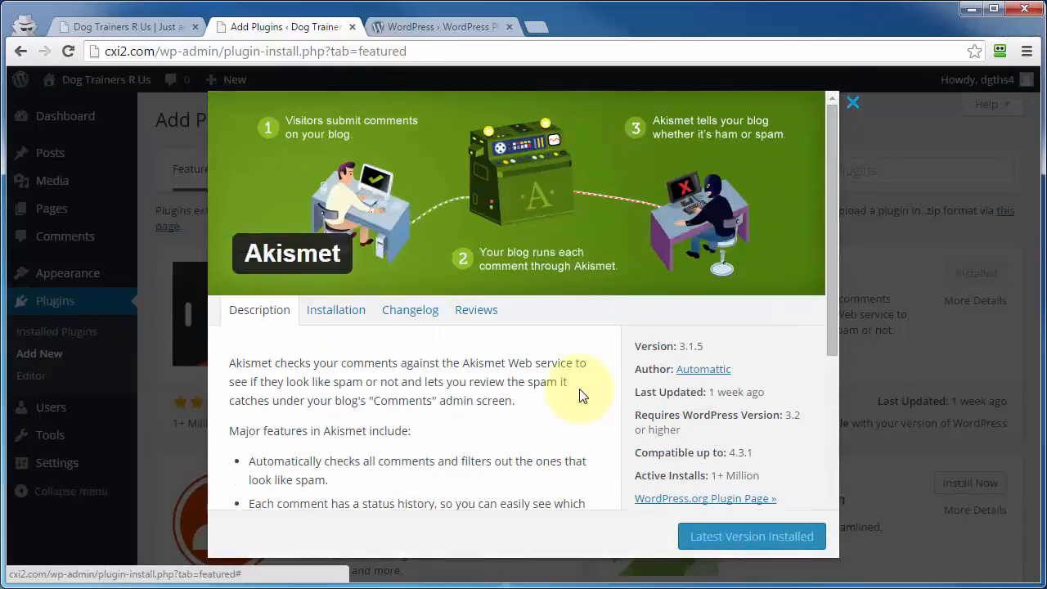
key("Escape")
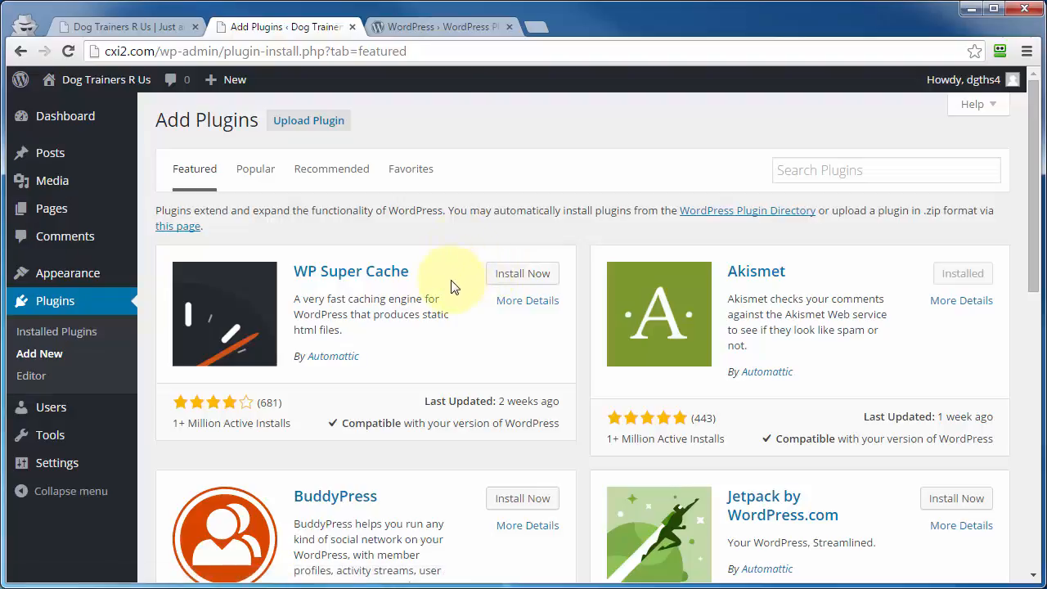
- Revisit the WordPress.org Plugin Directory and view the site's upload form for plugins in .zip format
left_click(439, 27)
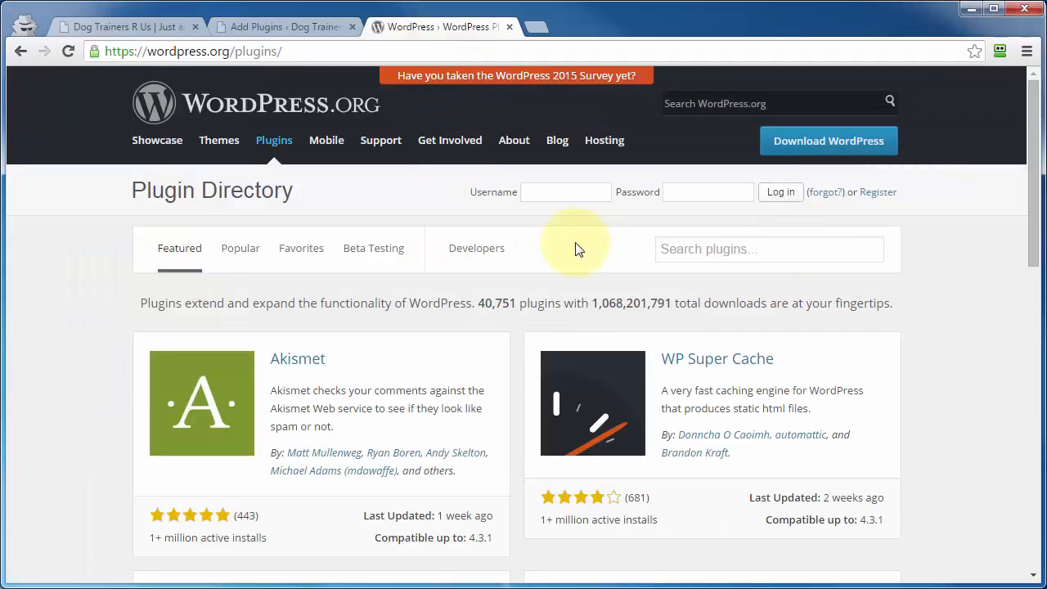
left_click(307, 33)
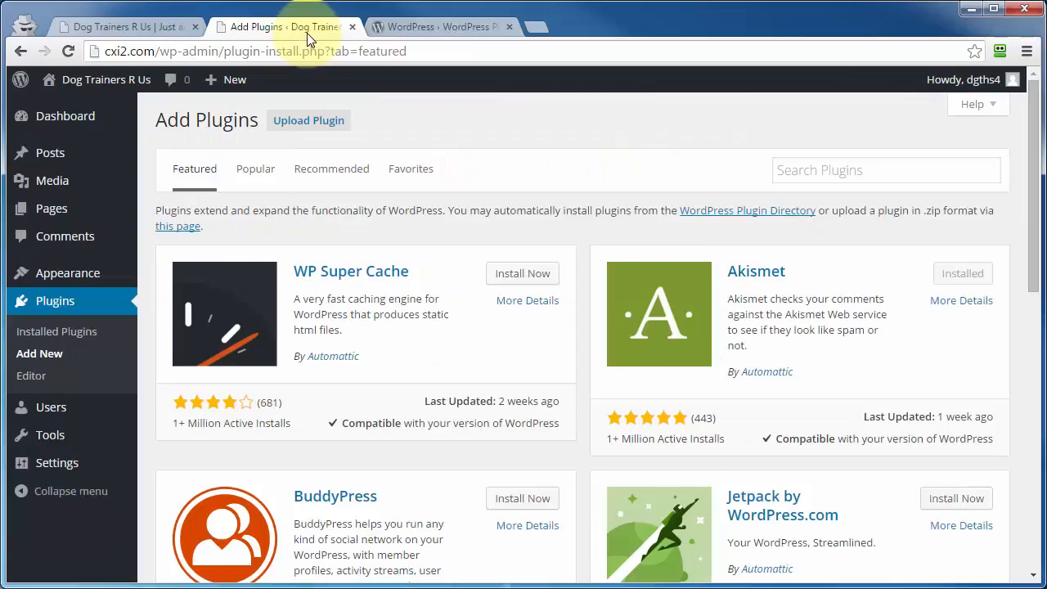
left_click(302, 130)
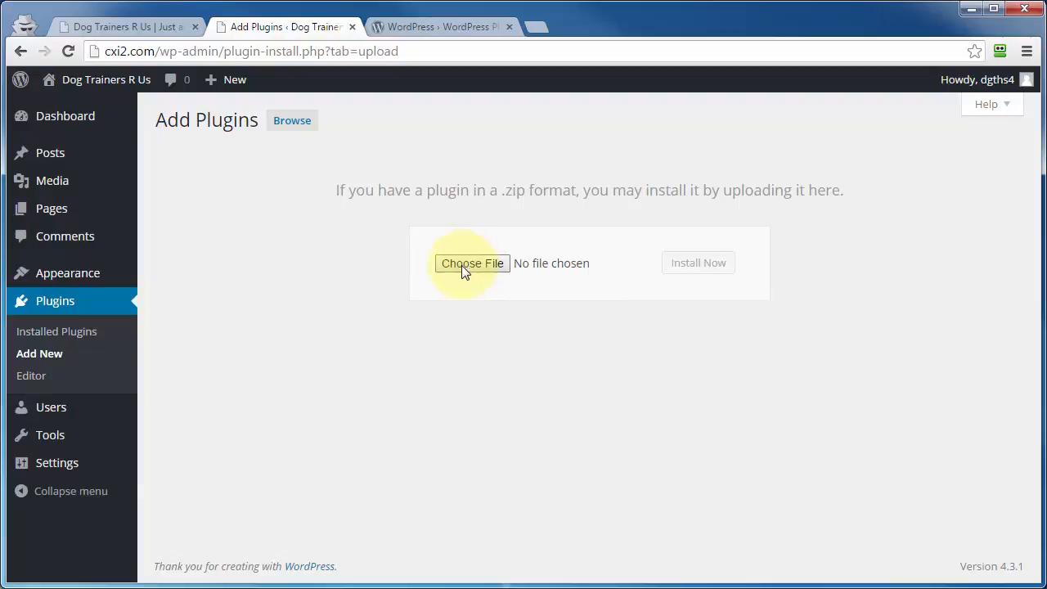
left_click(427, 28)
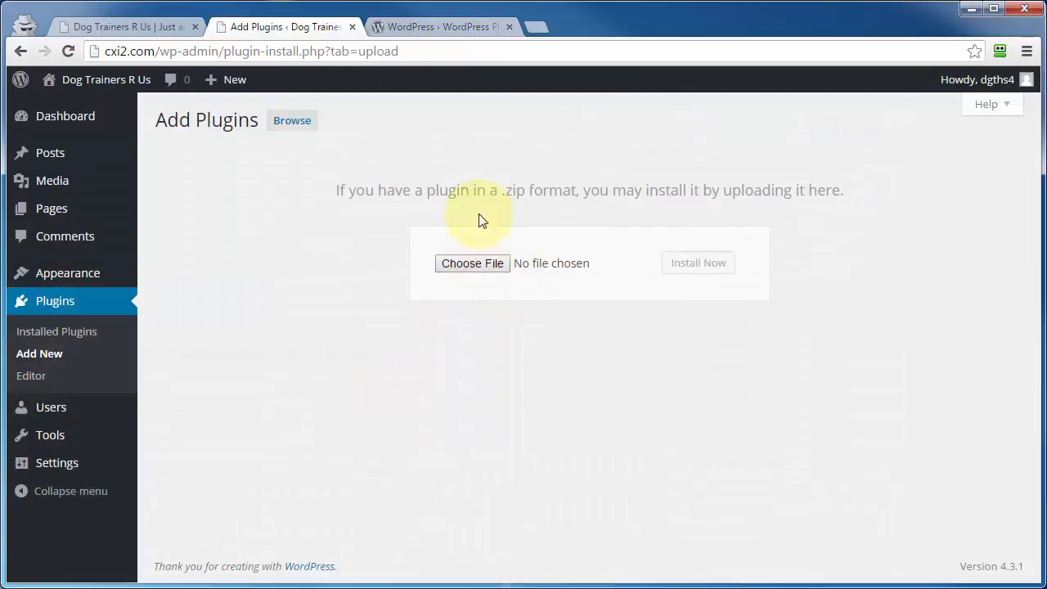
- Return to the featured plugins on the site's Add Plugins page and install and activate WP Super Cache
left_click(20, 53)
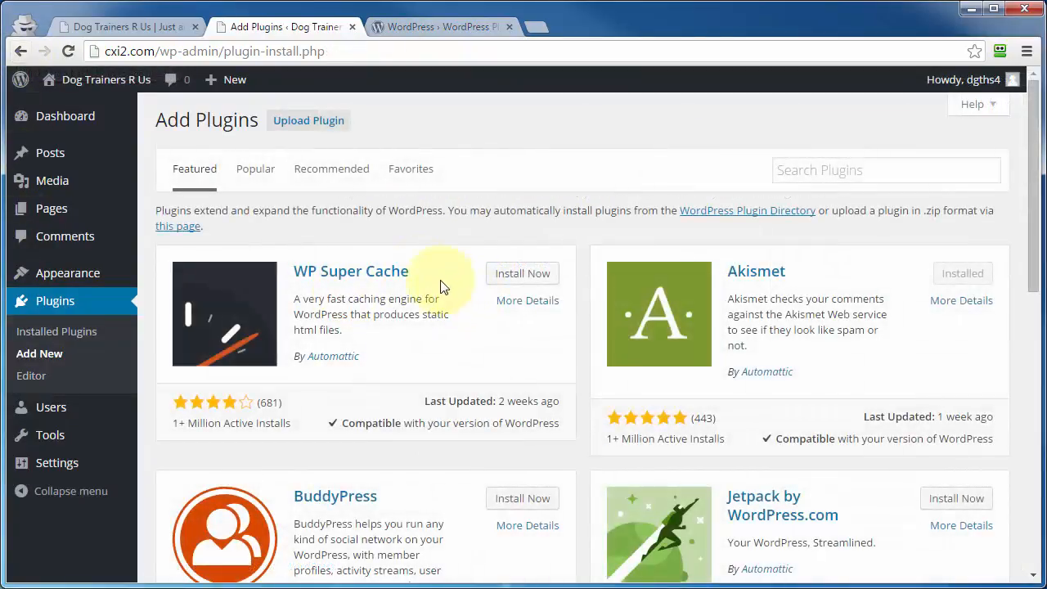
left_click(523, 274)
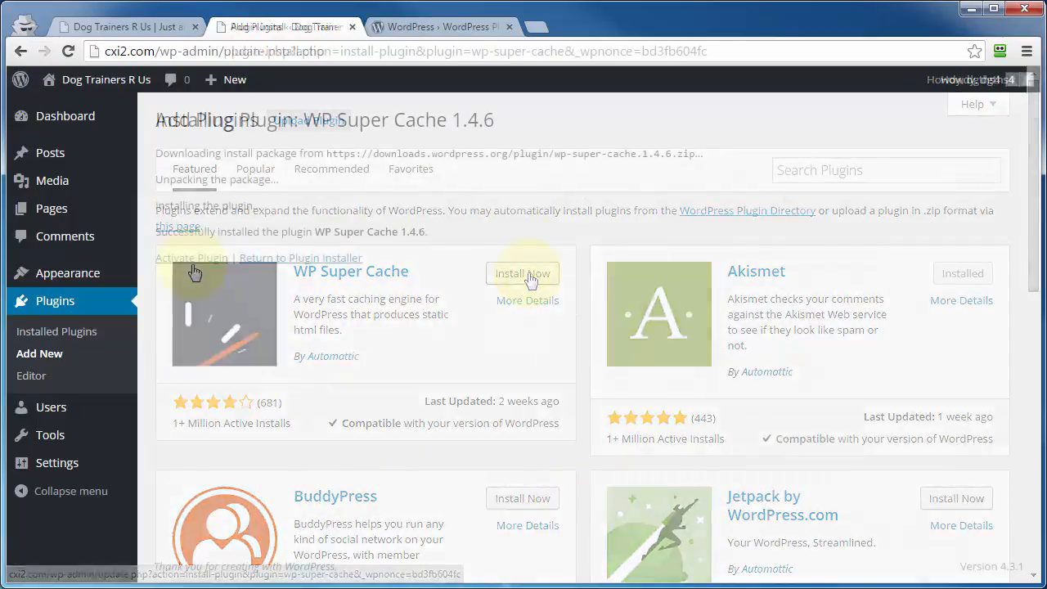
left_click(180, 260)
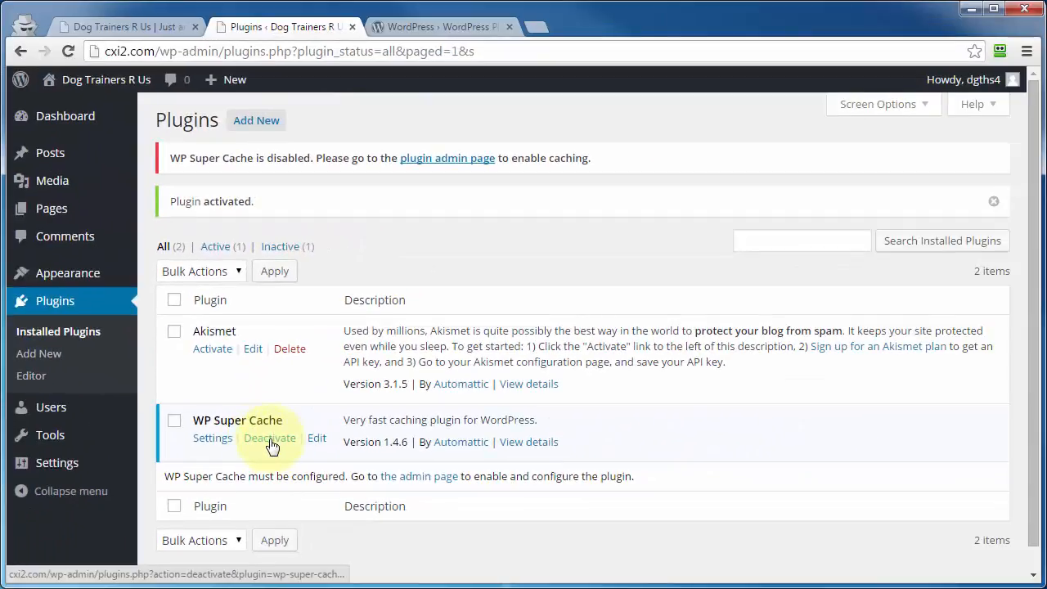
- Deactivate the WP Super Cache plugin in the installed plugins list
left_click(313, 424)
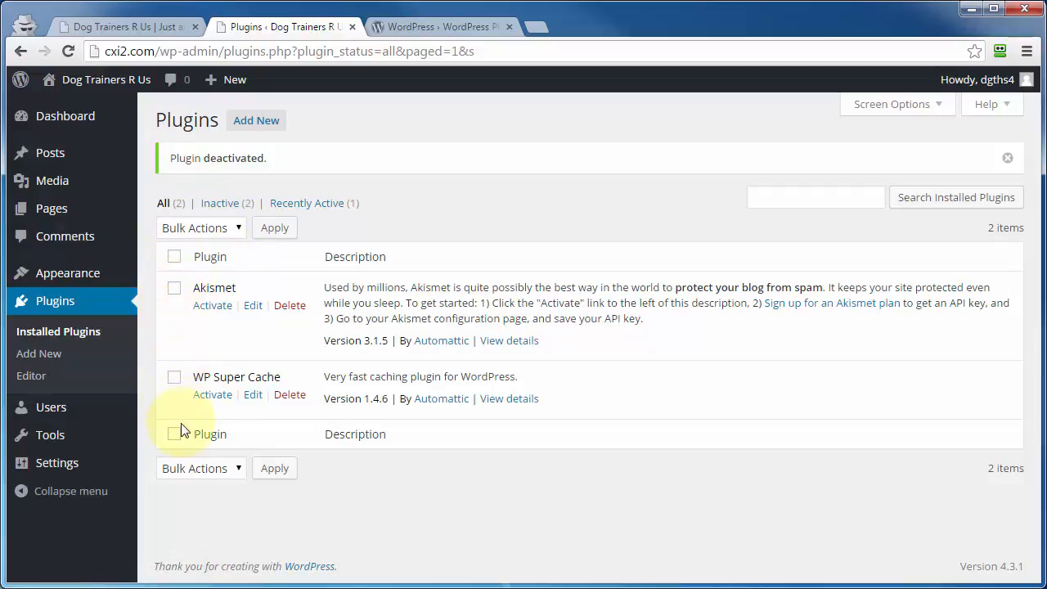
left_click(175, 287)
left_click(175, 377)
left_click(237, 227)
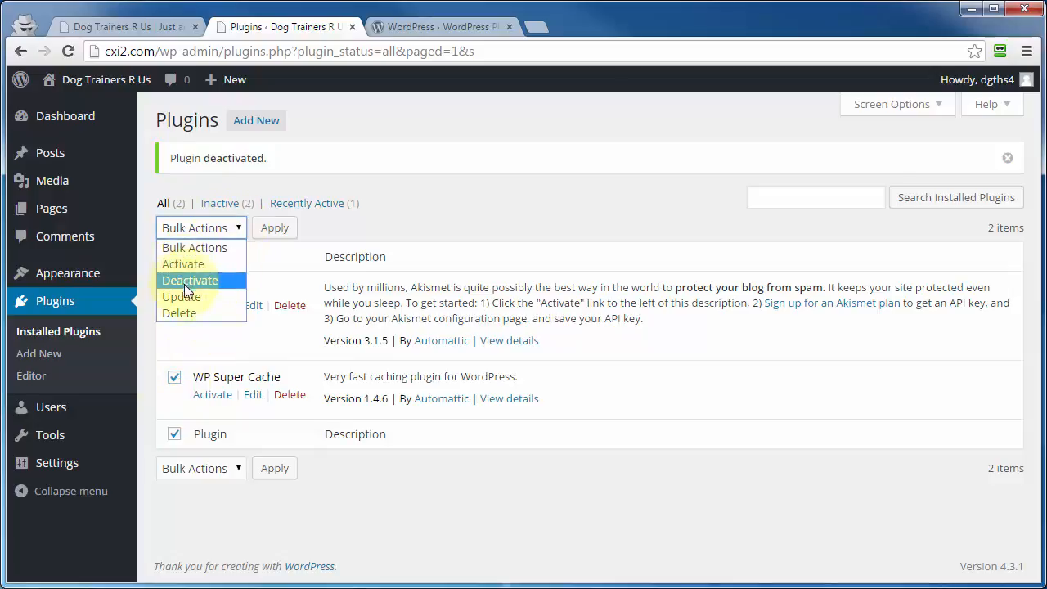
left_click(179, 312)
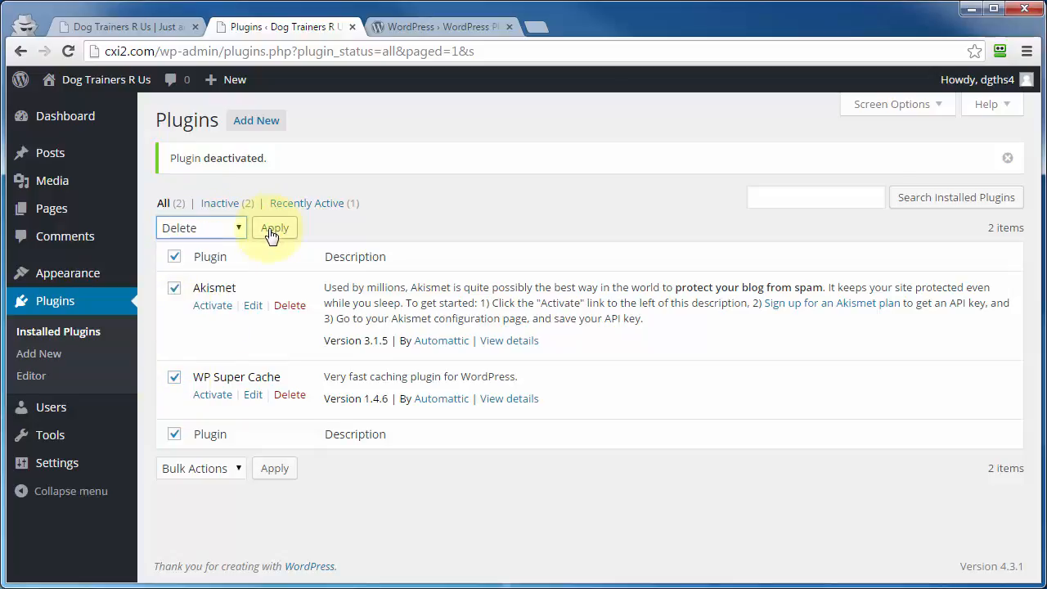
left_click(174, 256)
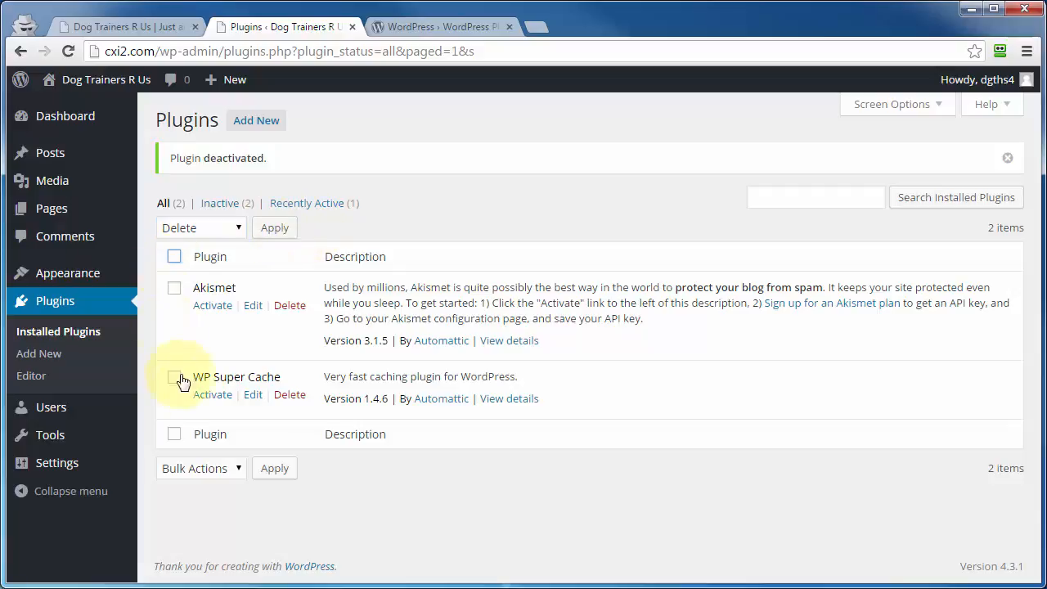
- Delete the WP Super Cache plugin from the installed plugins list together with its files and data
left_click(290, 395)
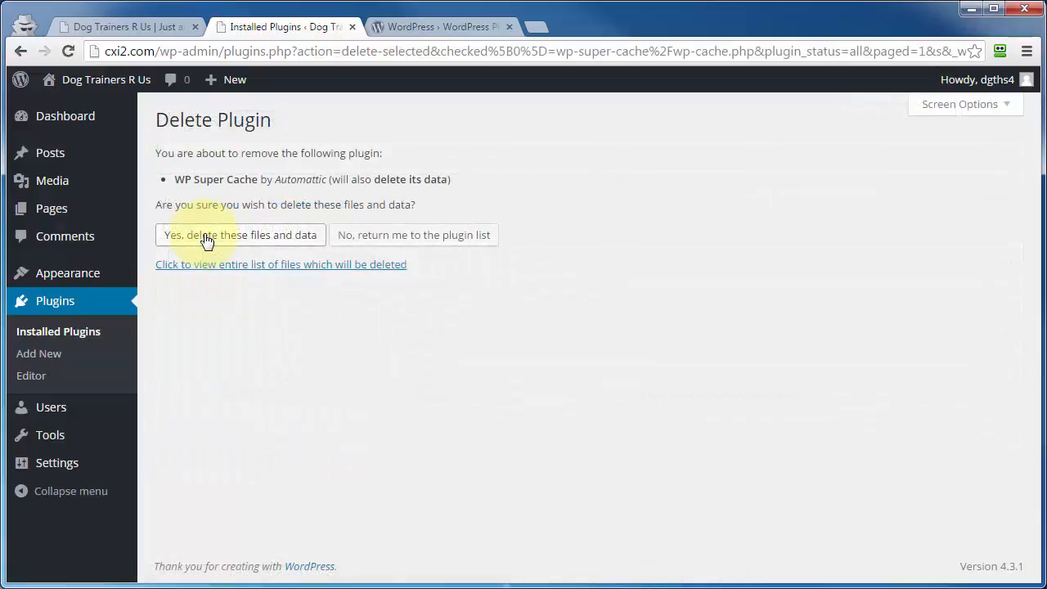
left_click(205, 237)
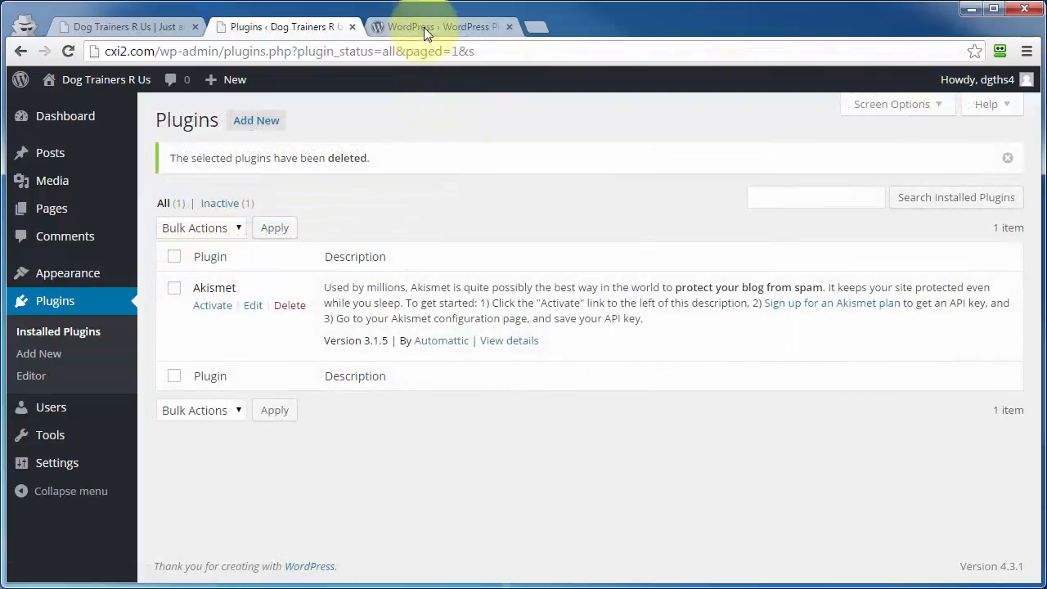
- Download WP Super Cache version 1.4.6 as a .zip from the WordPress.org Plugin Directory and switch to FileZilla
left_click(424, 27)
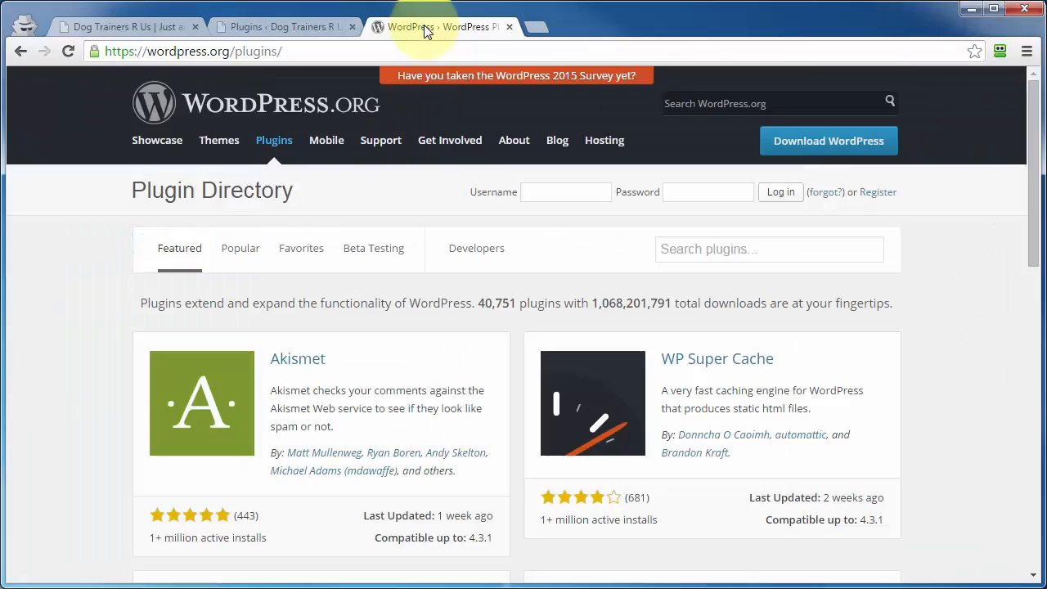
left_click(702, 368)
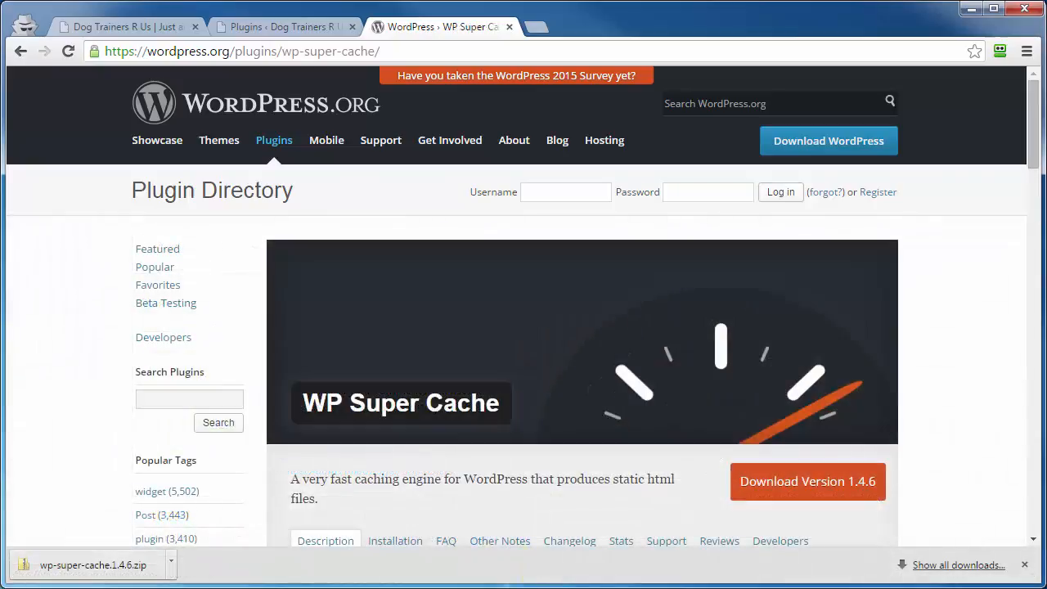
key("alt+Tab")
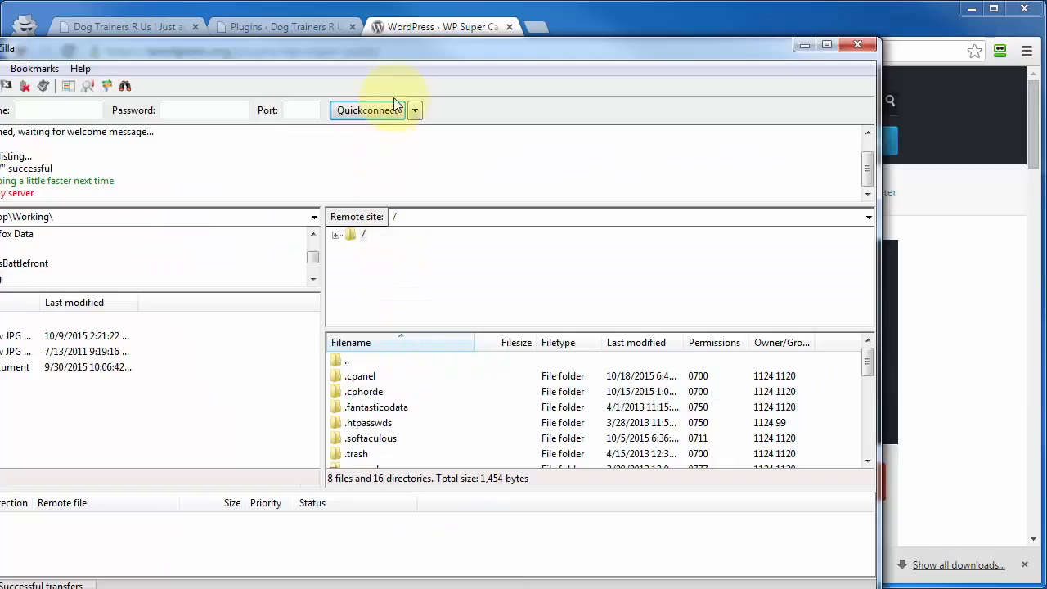
left_click_drag(402, 51, 534, 0)
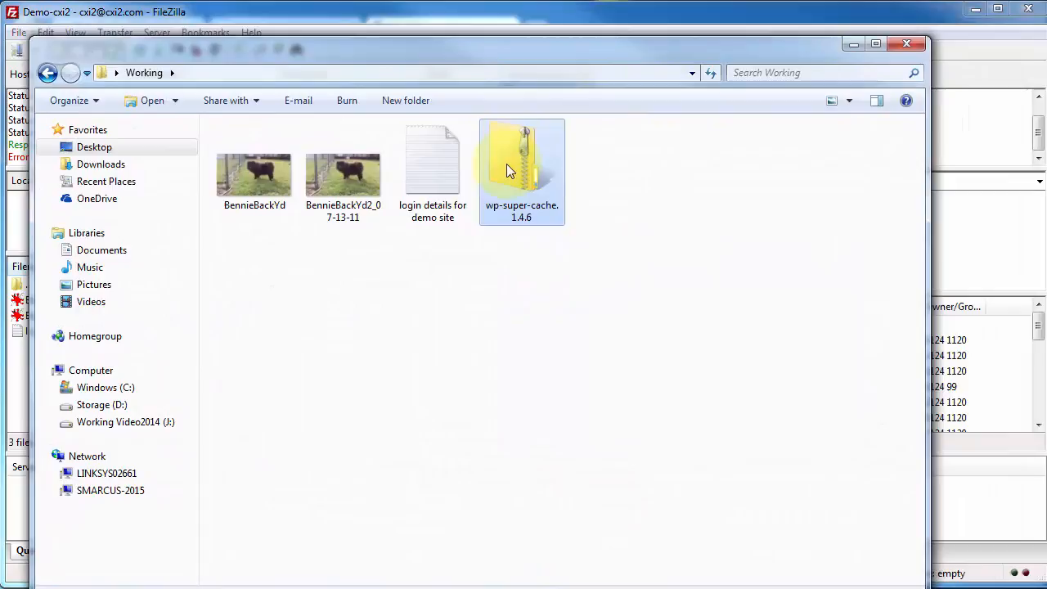
- In Windows Explorer, extract the wp-super-cache.1.4.6 archive in the Working folder into its own wp-super-cache.1.4.6 folder with 7-Zip
right_click(509, 172)
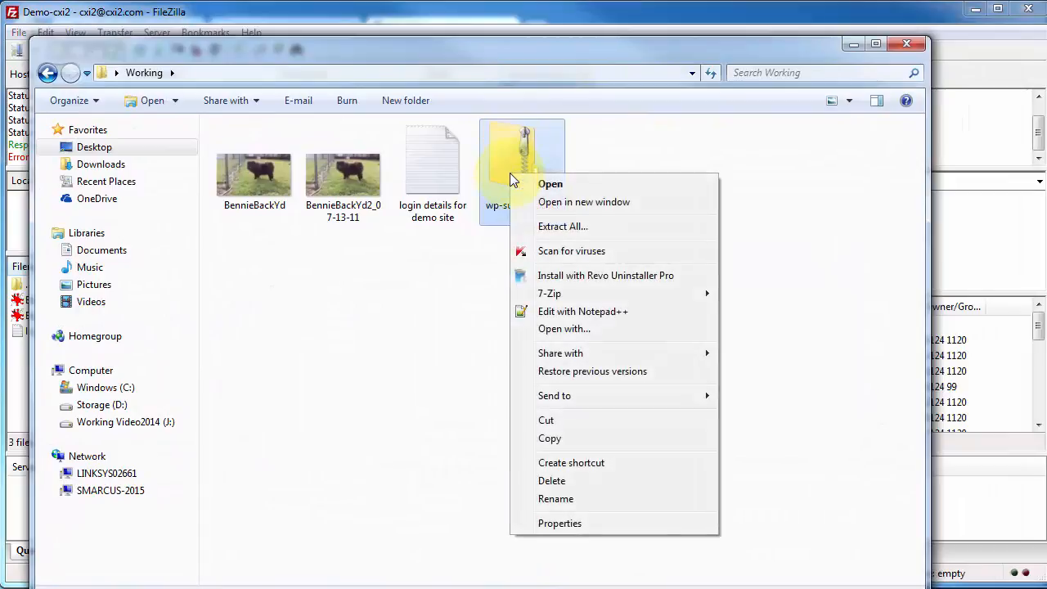
mouse_move(708, 298)
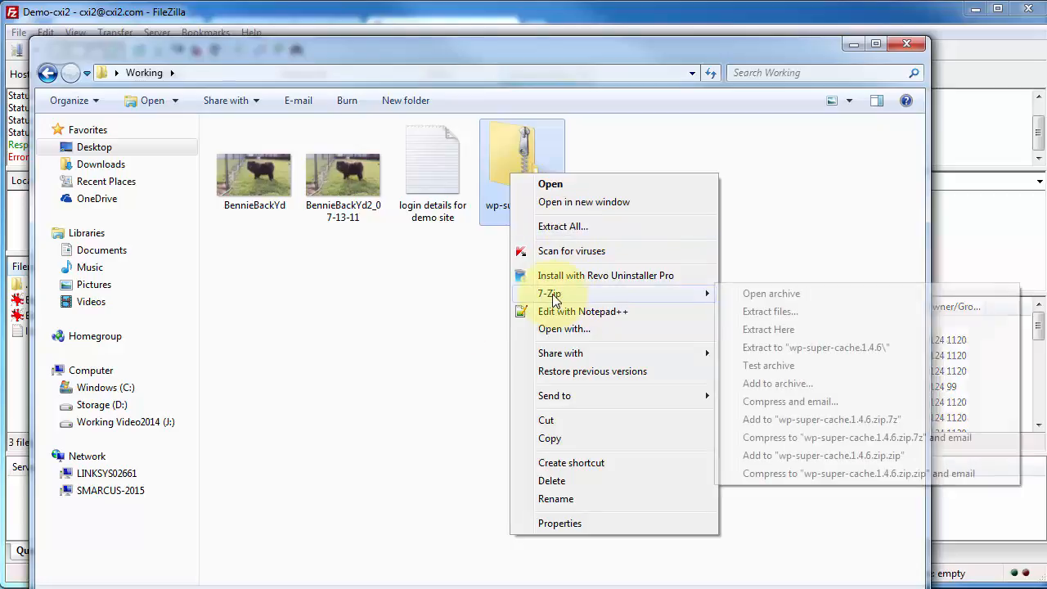
mouse_move(559, 294)
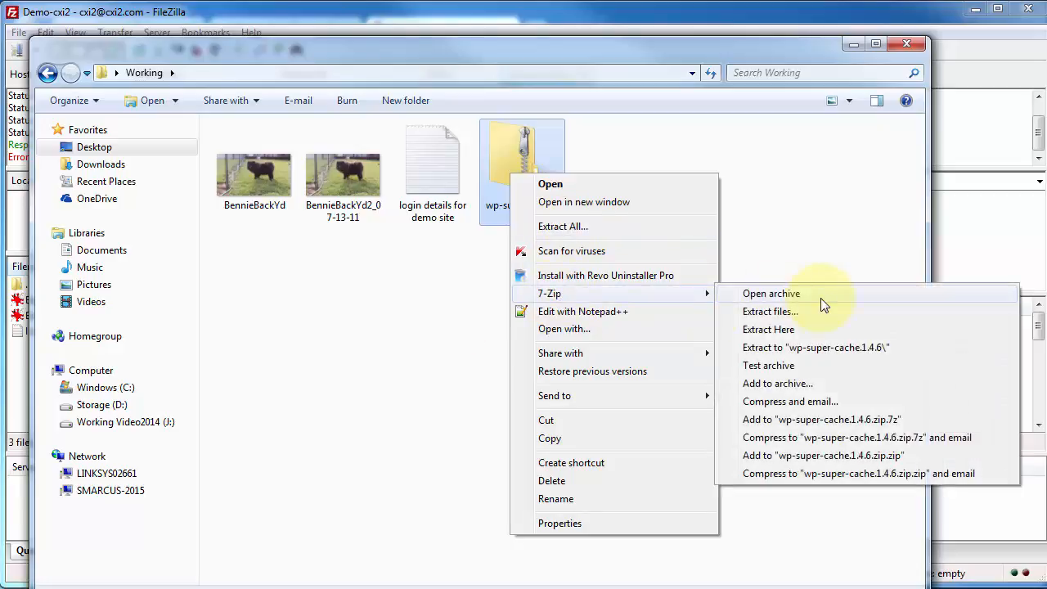
left_click(769, 350)
- Look through the extracted wp-super-cache folder's files and return to its parent folder wp-super-cache.1.4.6
double_click(270, 199)
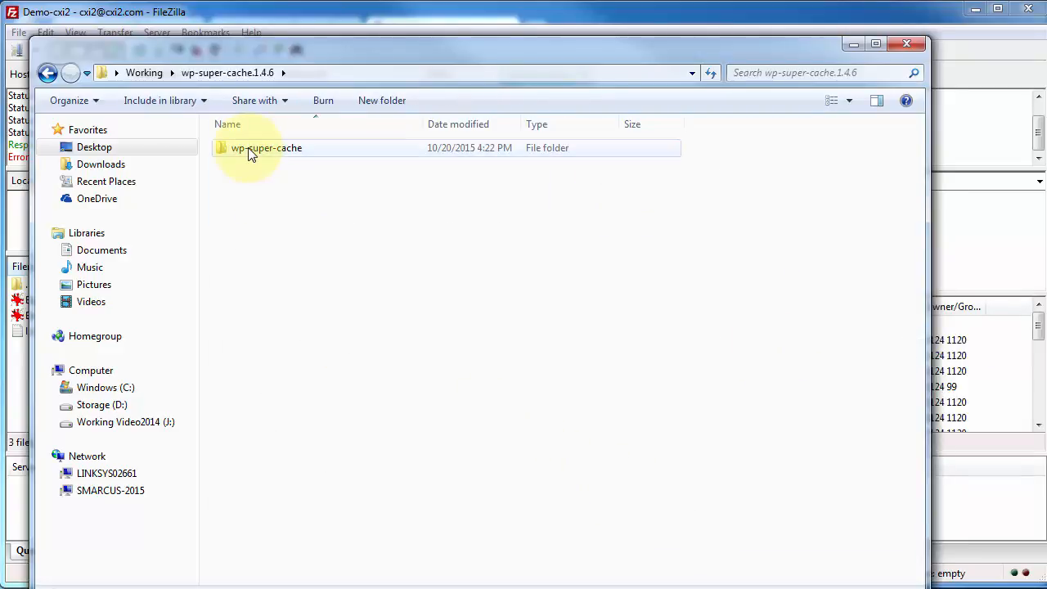
double_click(261, 148)
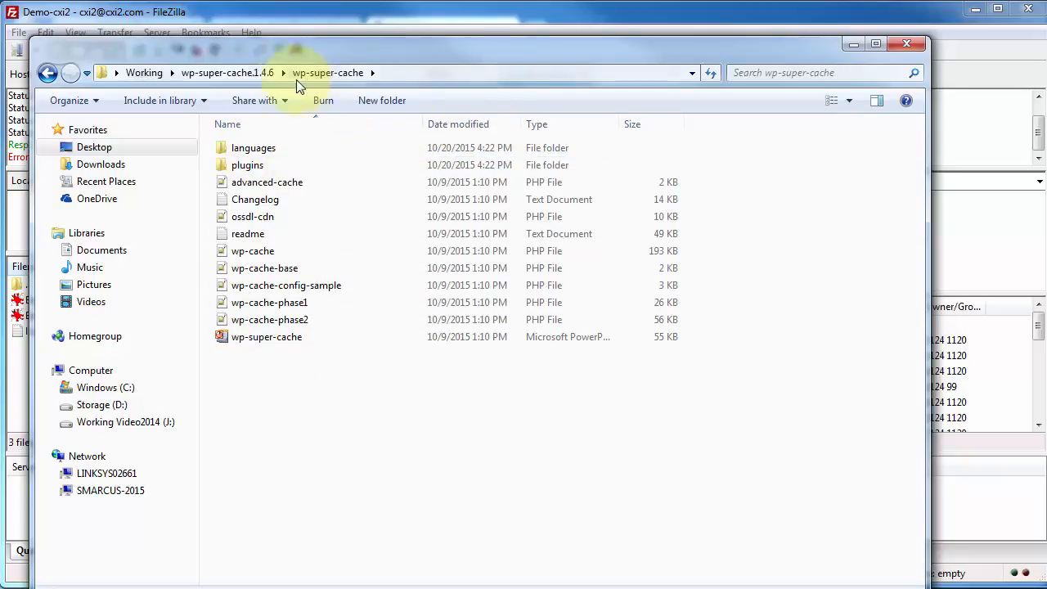
left_click(249, 73)
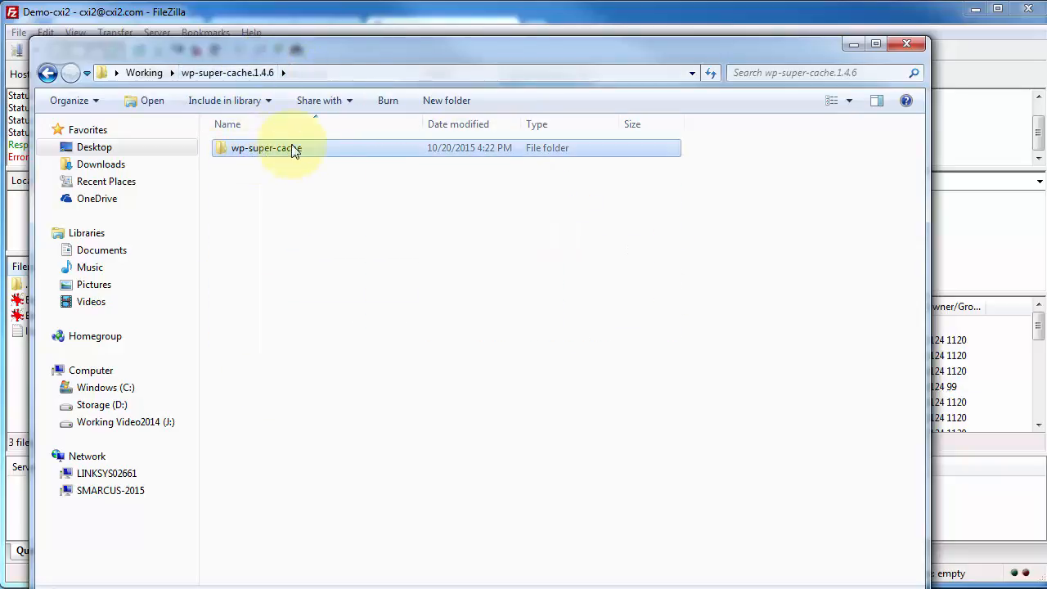
- Switch to FileZilla, refresh the file lists and open the server's /public_html/wp-content/plugins folder
left_click(314, 20)
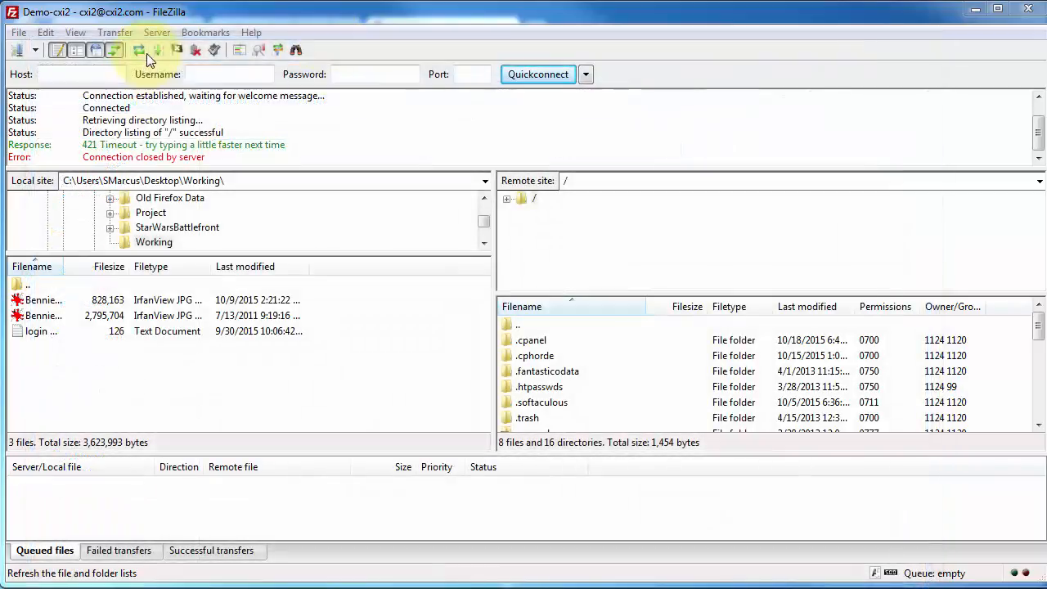
left_click(139, 50)
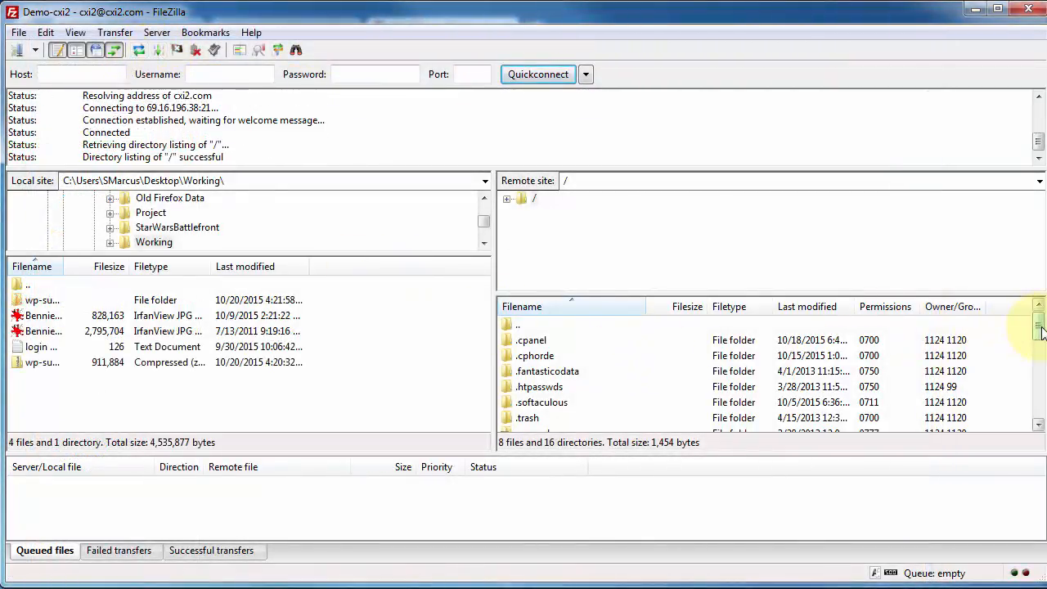
left_click_drag(1039, 329, 1038, 368)
left_click(545, 372)
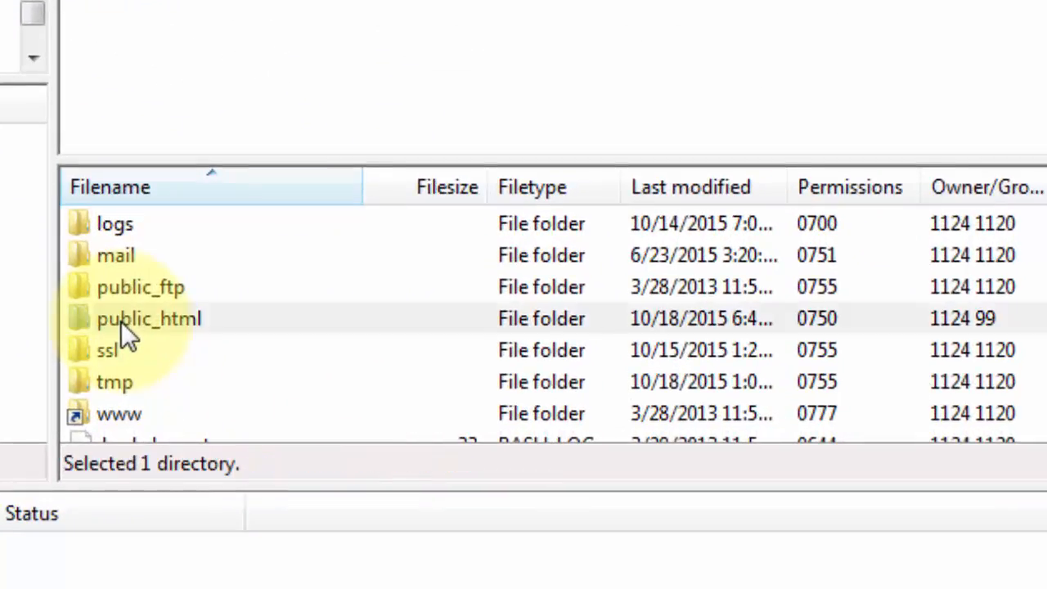
double_click(121, 321)
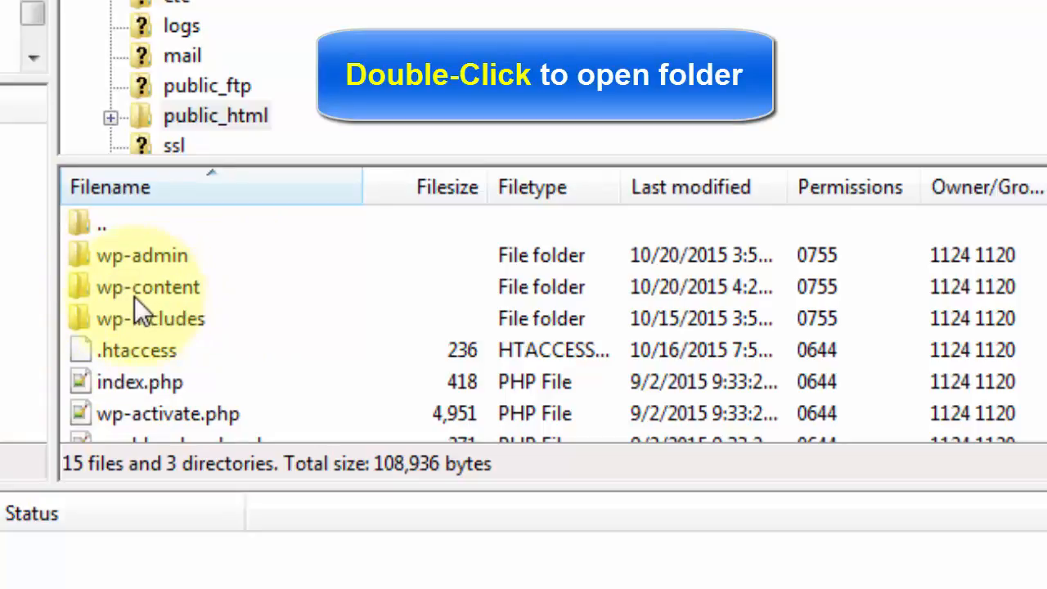
double_click(94, 288)
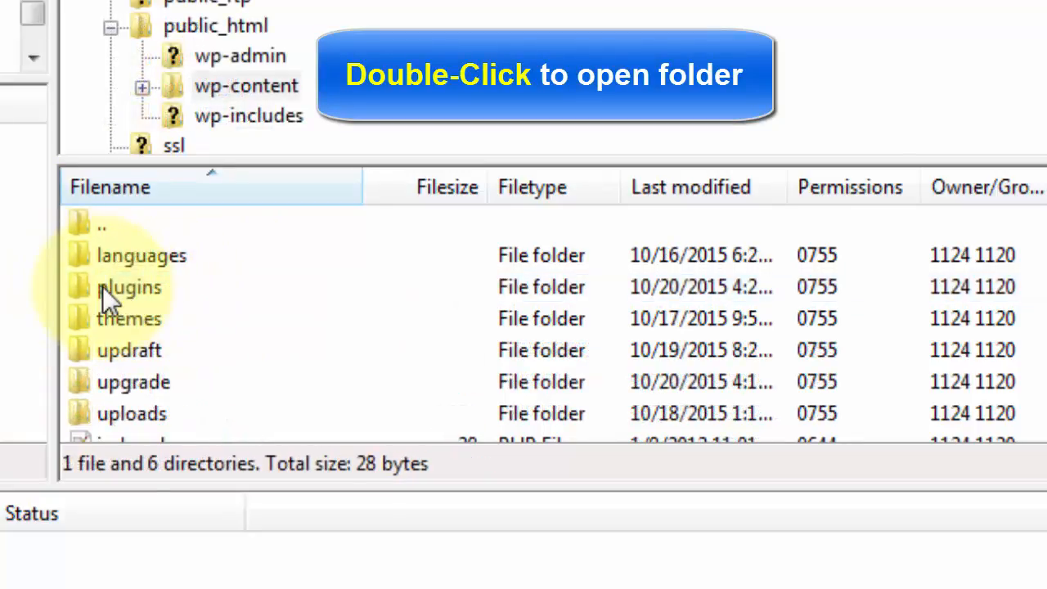
double_click(102, 286)
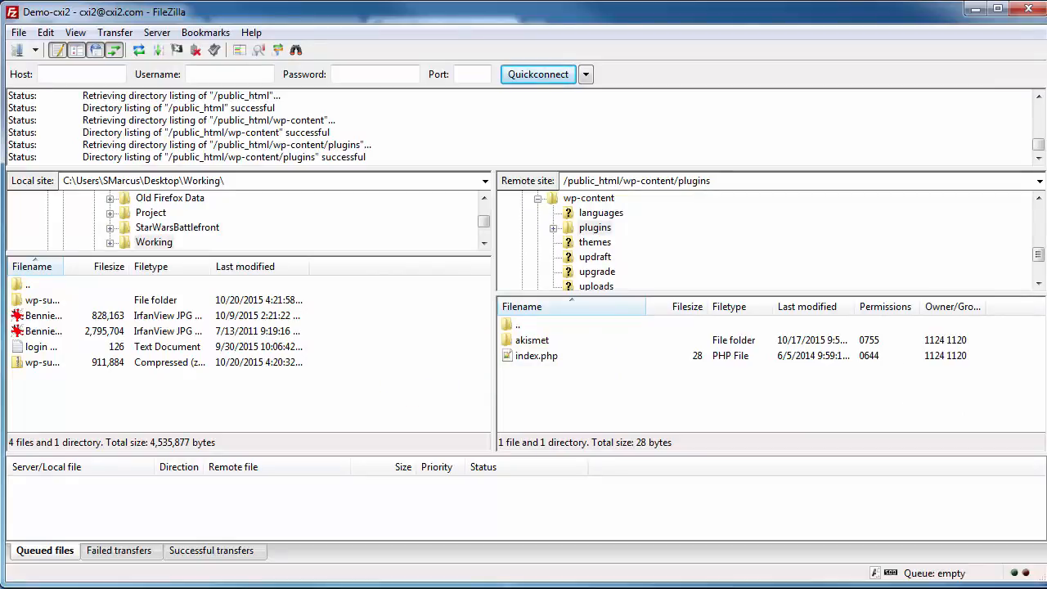
- Upload the inner wp-super-cache folder from the local wp-super-cache.1.4.6 folder to the server's plugins folder
left_click_drag(64, 266, 131, 266)
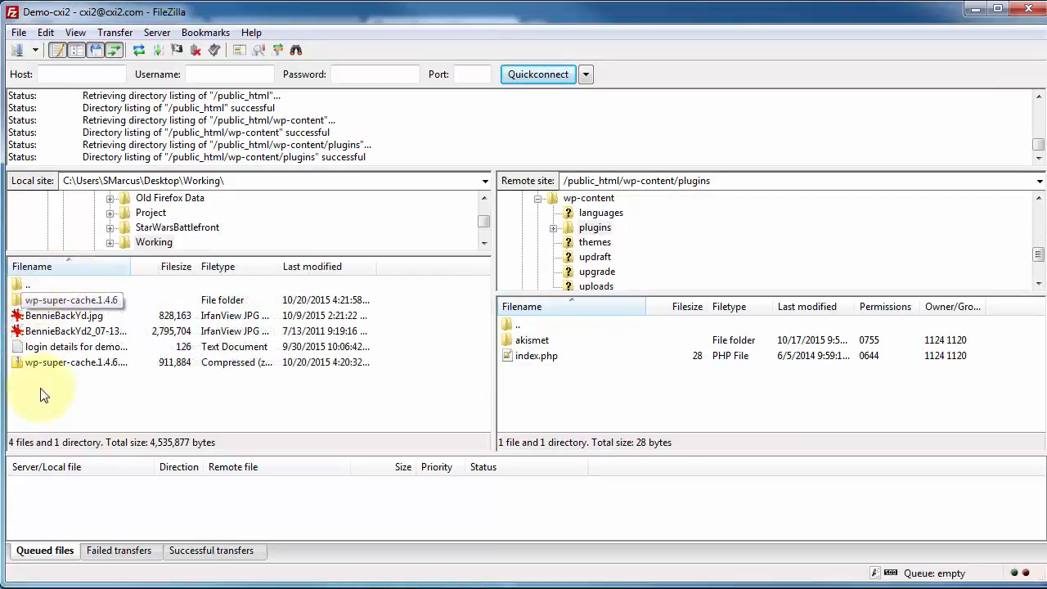
double_click(35, 303)
double_click(41, 302)
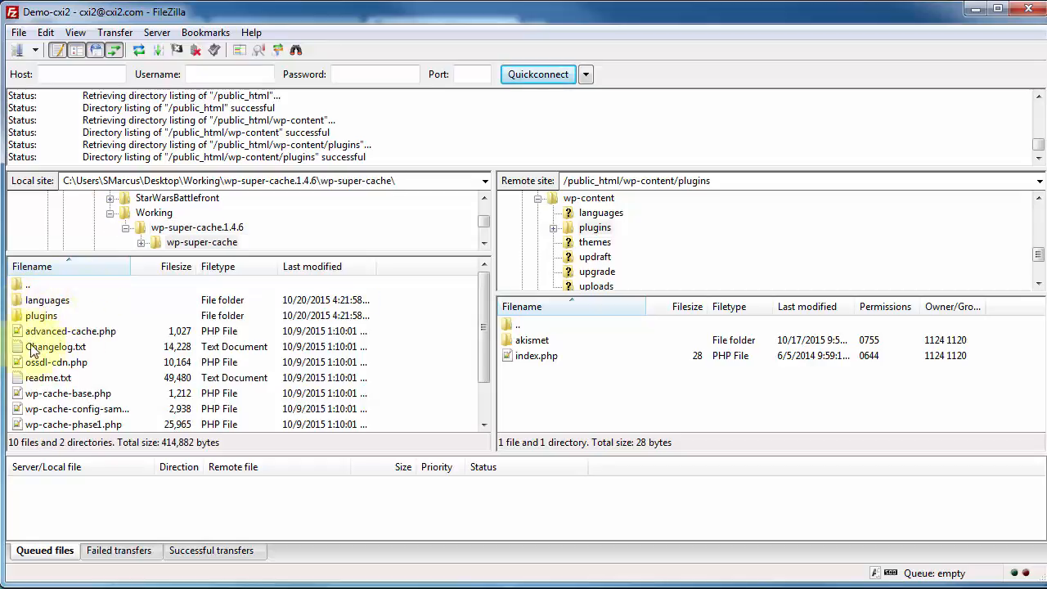
left_click(165, 228)
left_click_drag(77, 299, 593, 390)
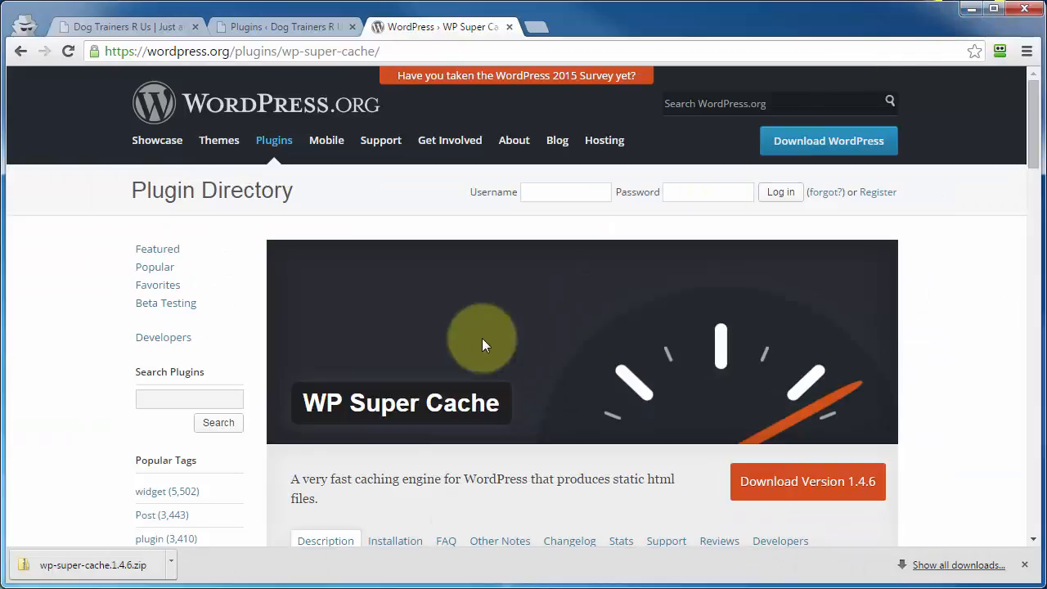
- Switch to the browser, activate WP Super Cache in the site's installed plugins list and return to its WordPress.org page
left_click(248, 29)
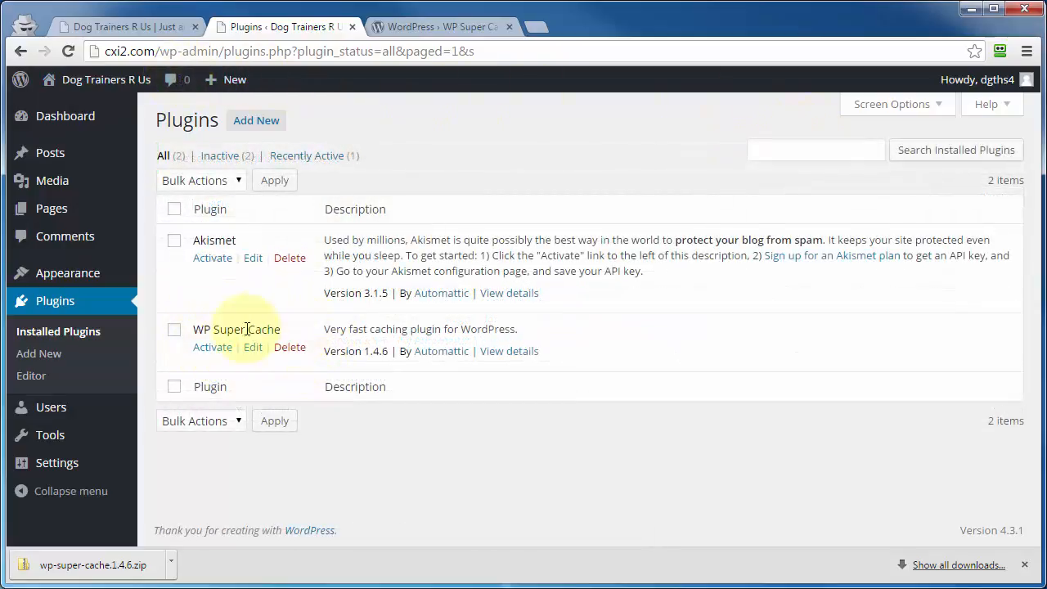
left_click(210, 348)
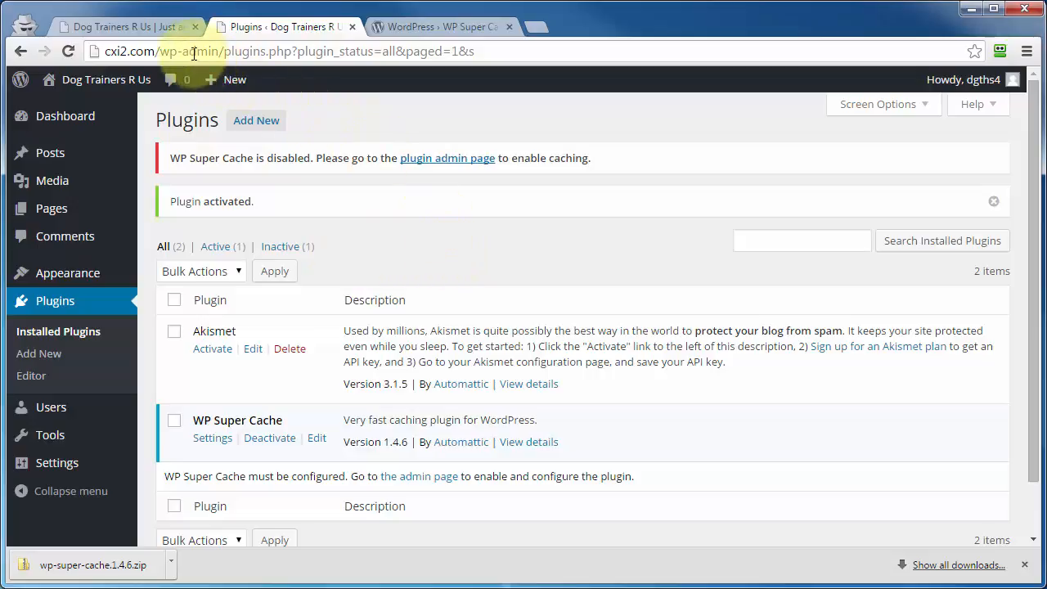
left_click(434, 26)
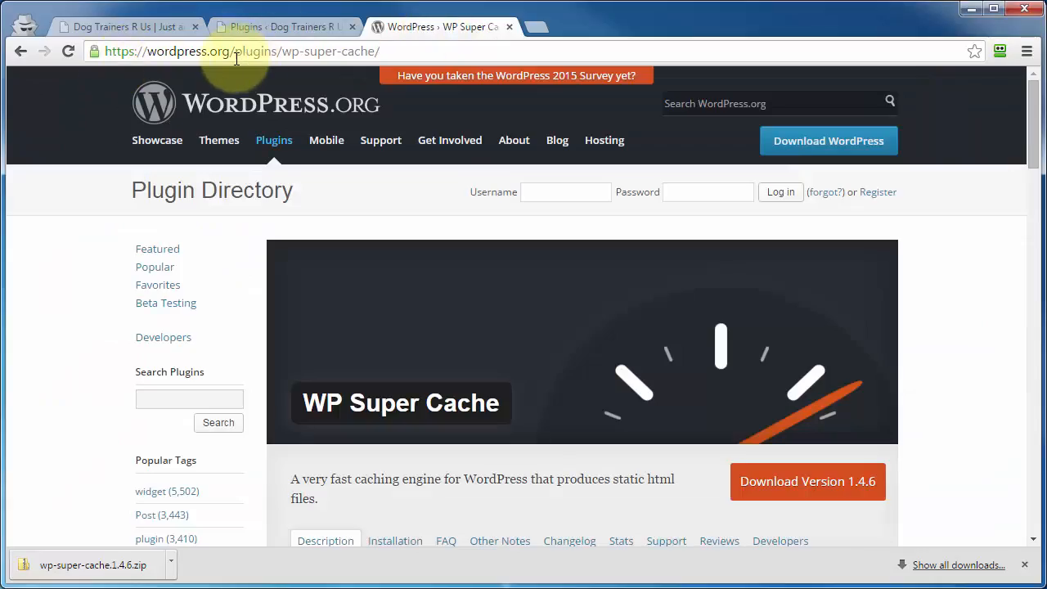